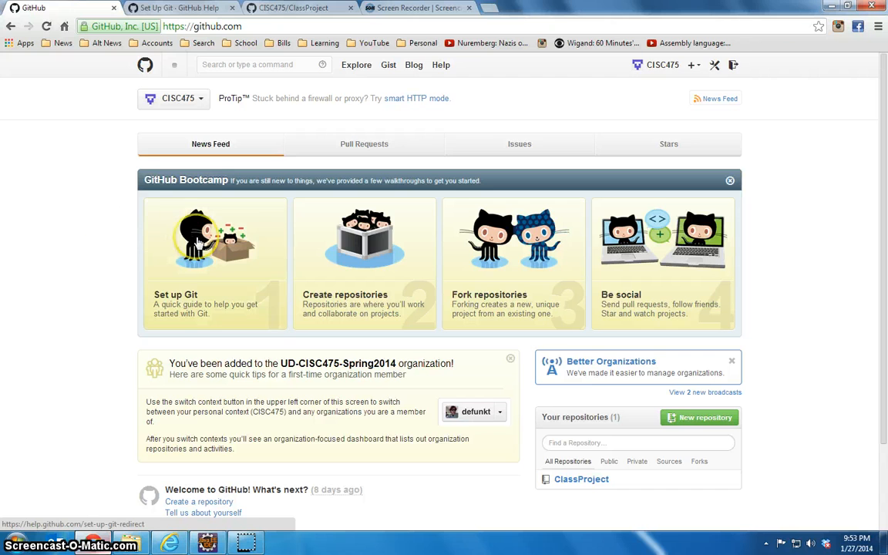
Open the Set up Git guide, download the GitHub for Windows installer and dismiss the download bar
click(199, 241)
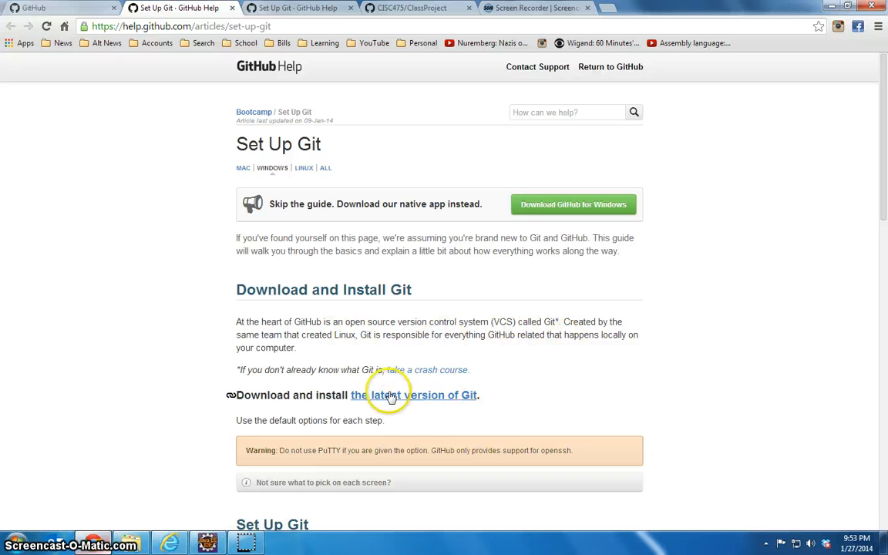
click(596, 211)
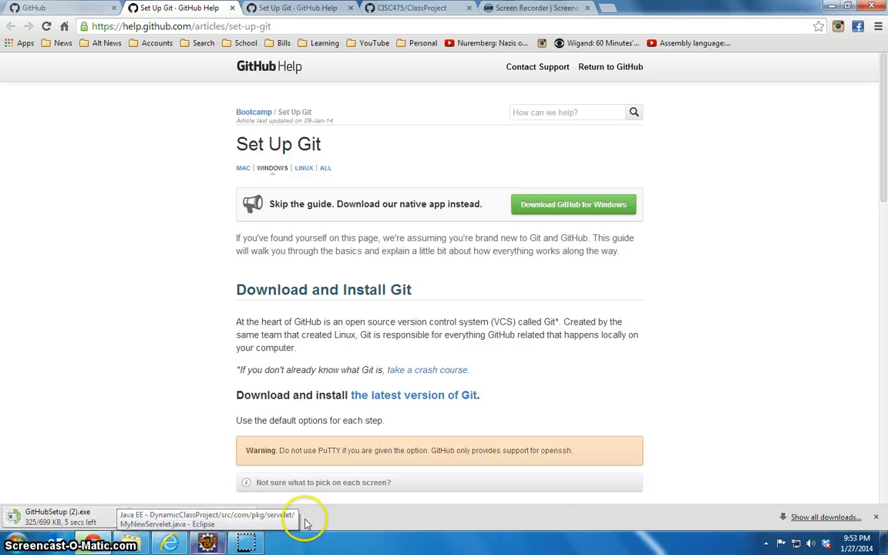
click(877, 517)
Switch to the installed GitHub desktop application
click(16, 540)
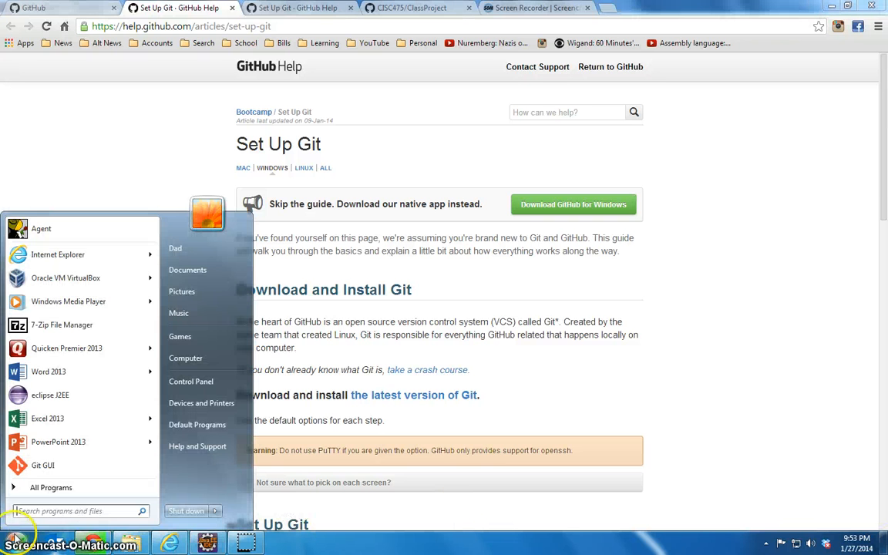
click(48, 487)
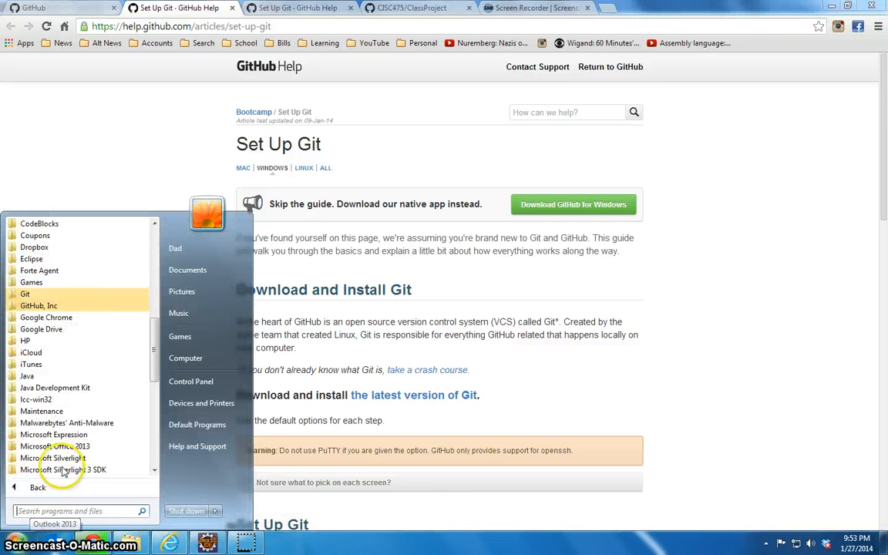
click(58, 308)
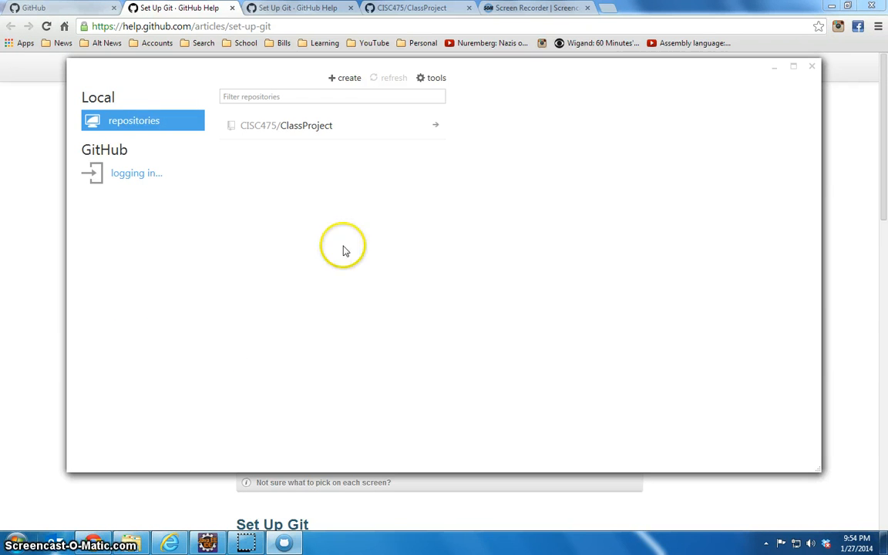
View the repositories of the CISC475 account and look into the local ClassProject repository
click(122, 176)
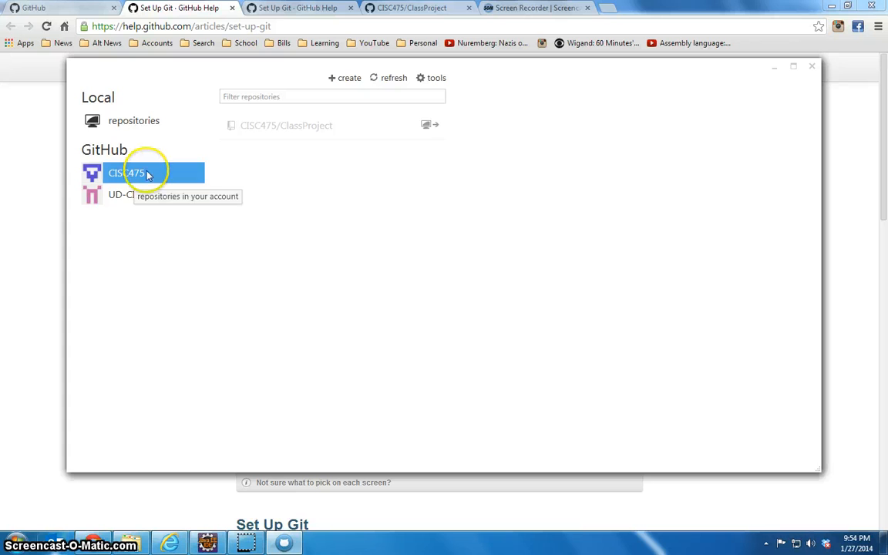
click(129, 124)
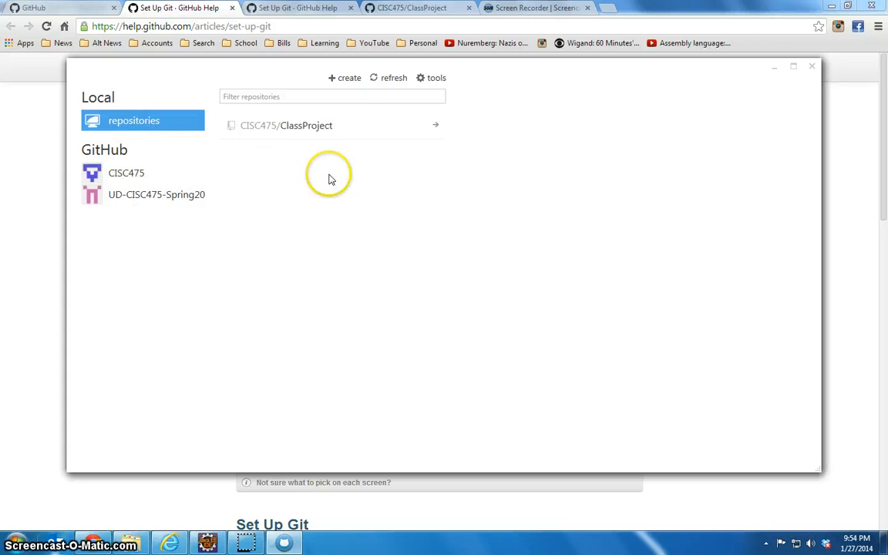
click(436, 127)
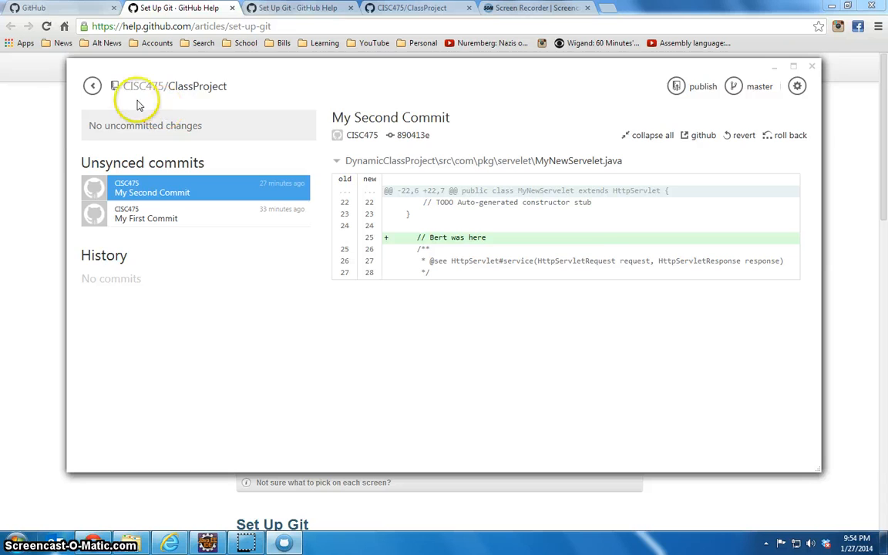
click(92, 86)
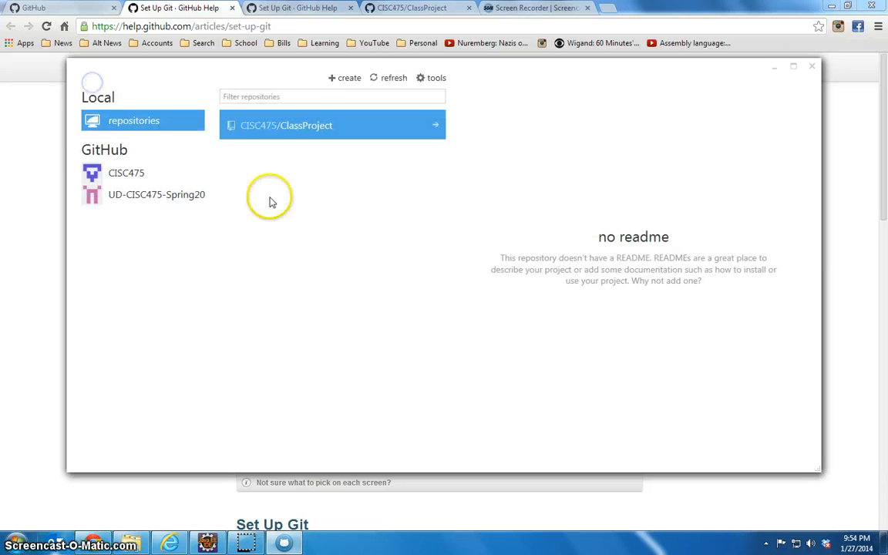
click(152, 127)
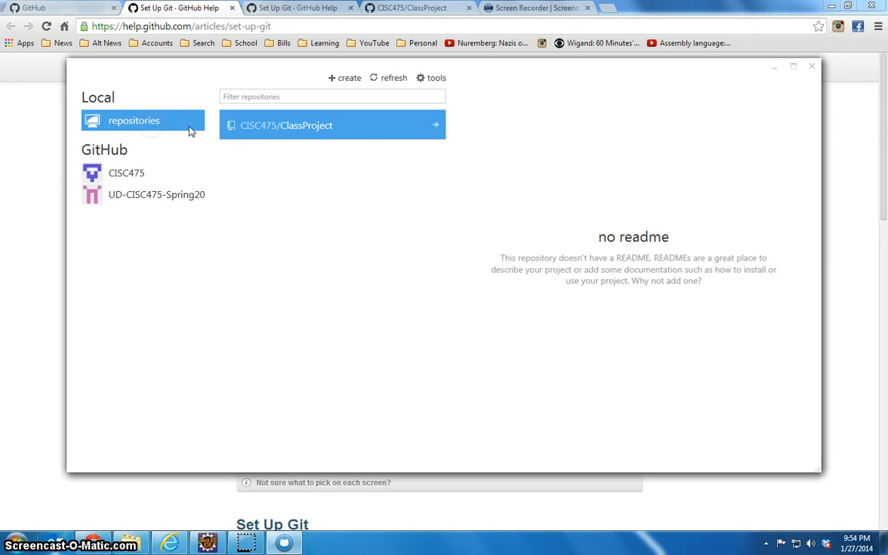
right_click(259, 133)
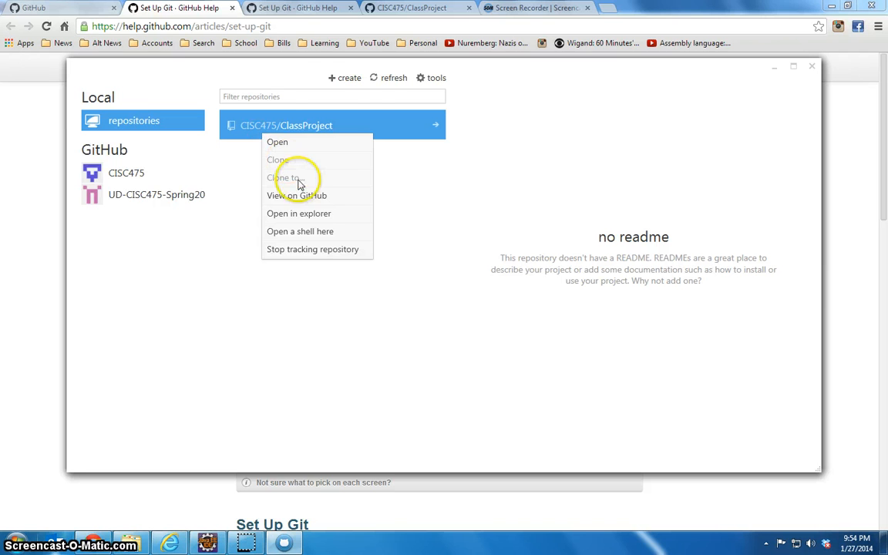
right_click(304, 96)
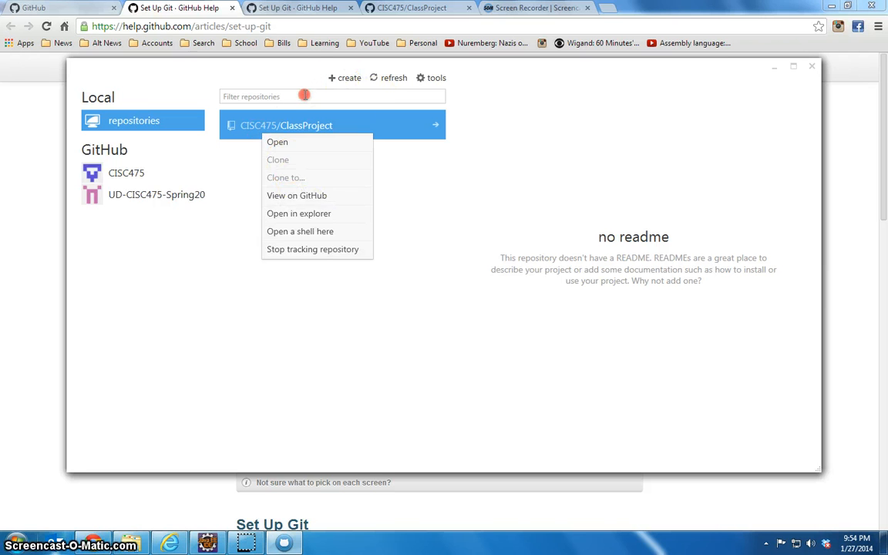
click(149, 125)
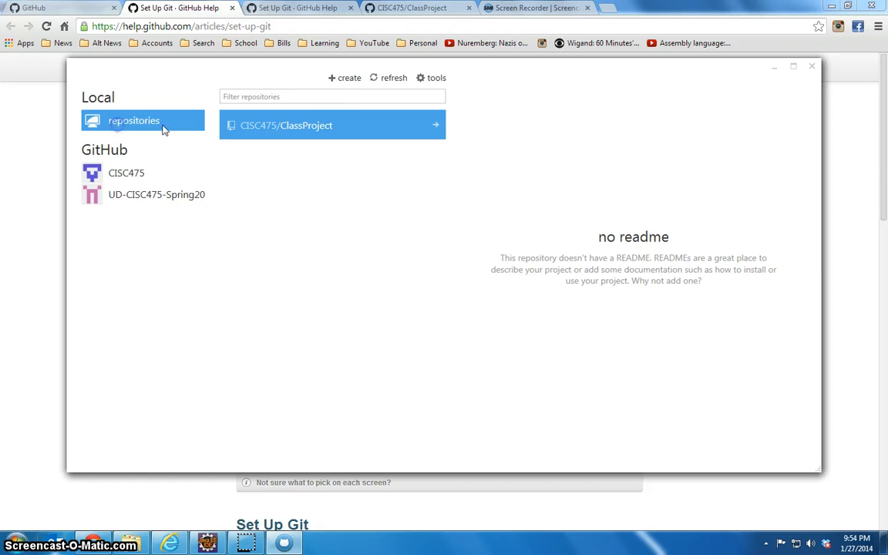
Review the account, git configuration, default storage directory and default shell settings in the application's options
click(433, 80)
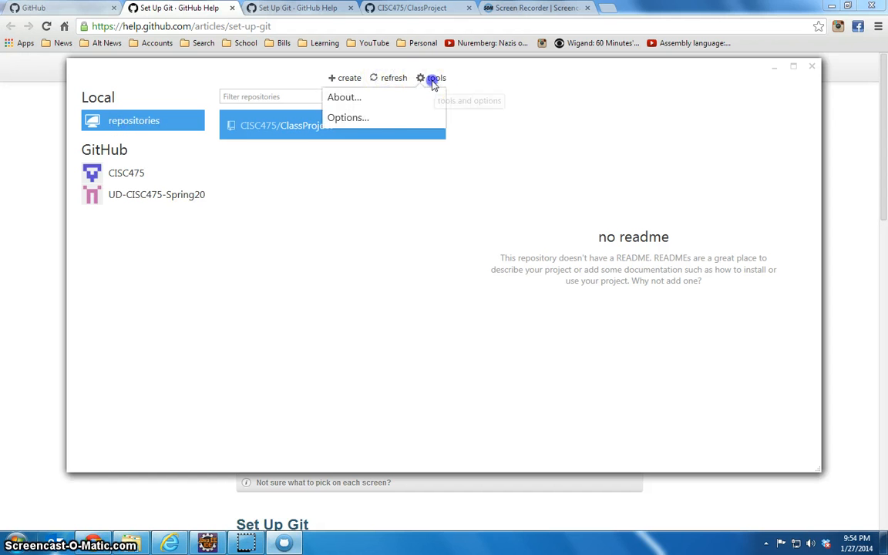
click(384, 118)
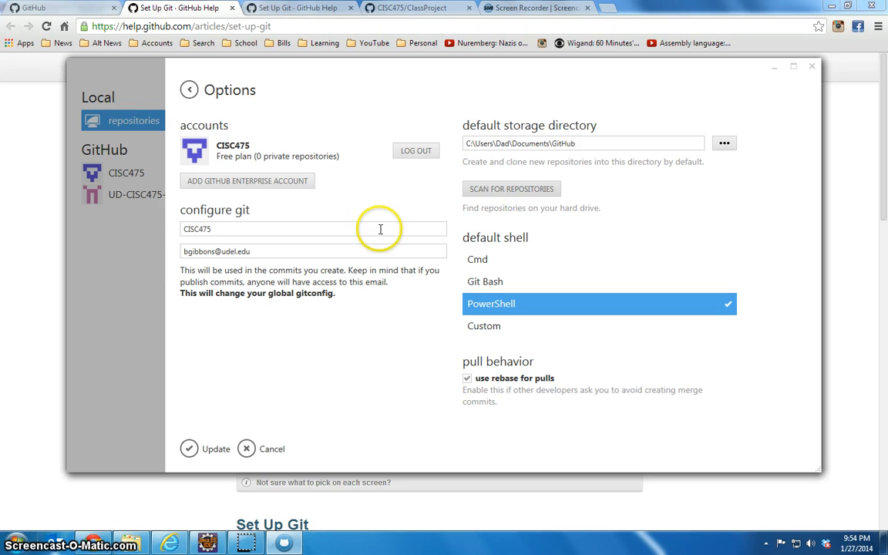
click(142, 249)
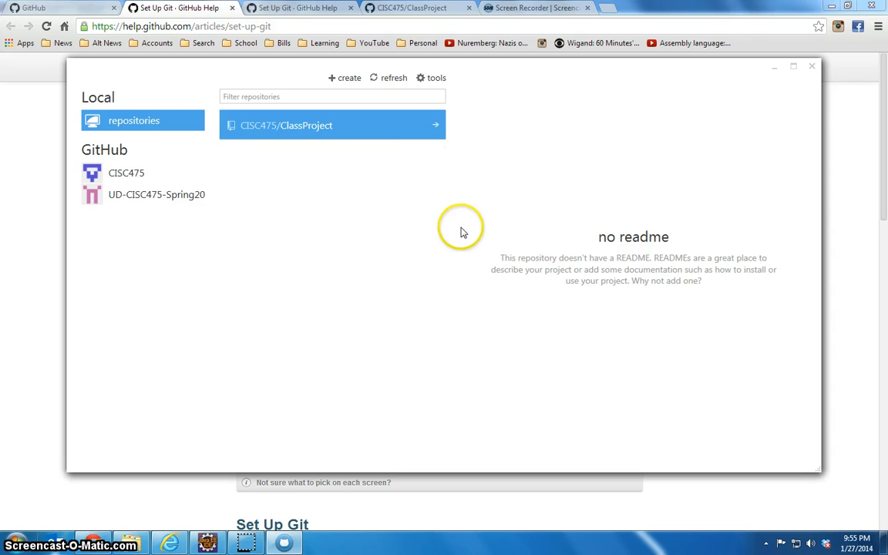
Open the local ClassProject repository and examine the file changes in My Second Commit and My First Commit
click(436, 128)
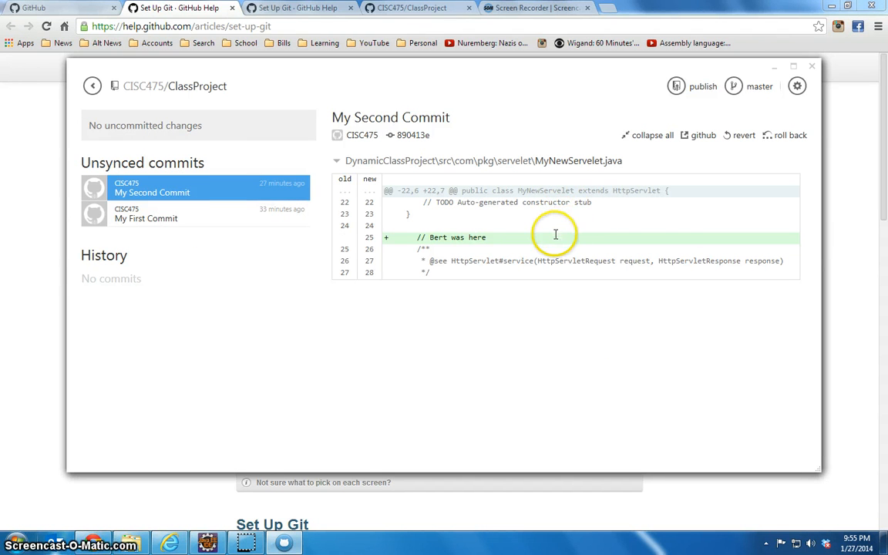
click(350, 236)
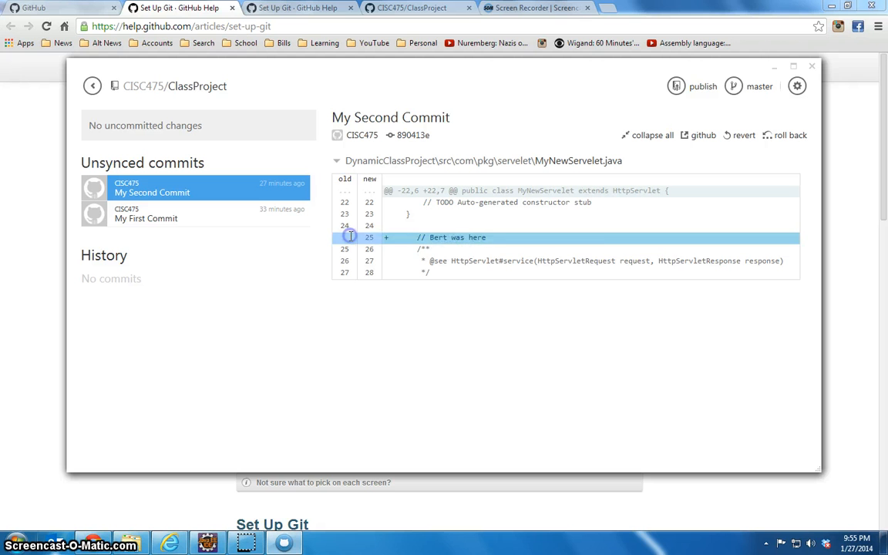
click(226, 221)
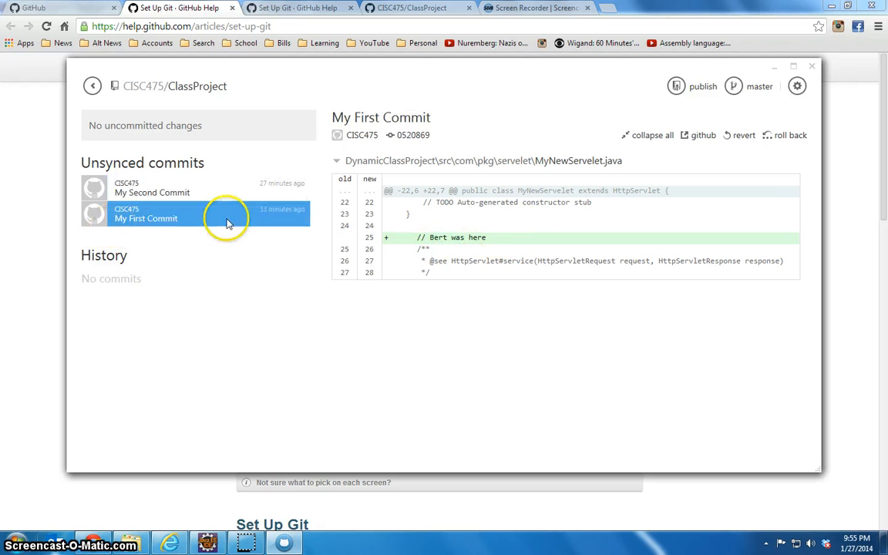
click(438, 163)
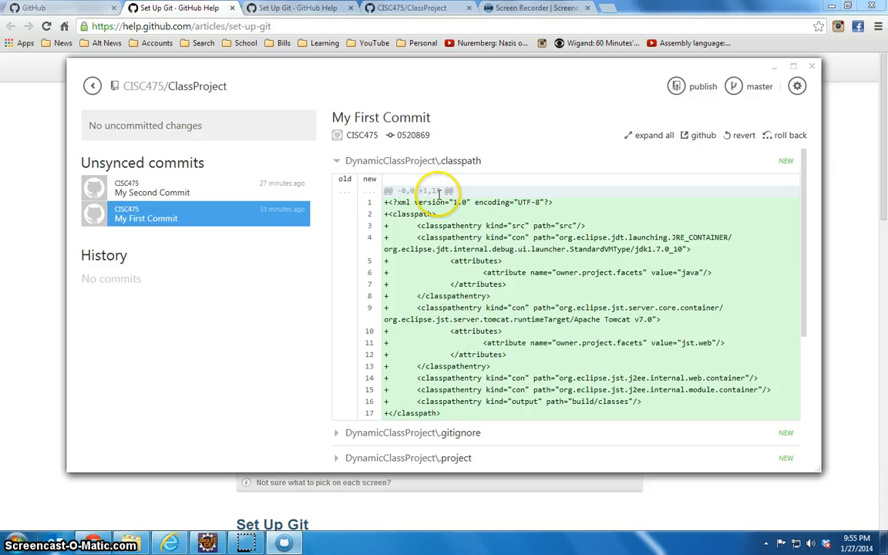
scroll(416, 232, down, 3)
click(427, 313)
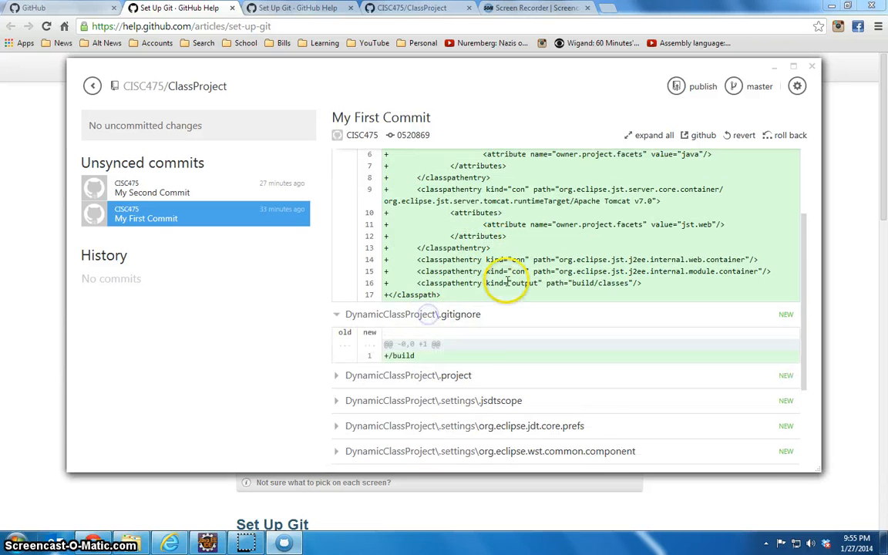
scroll(506, 282, down, 2)
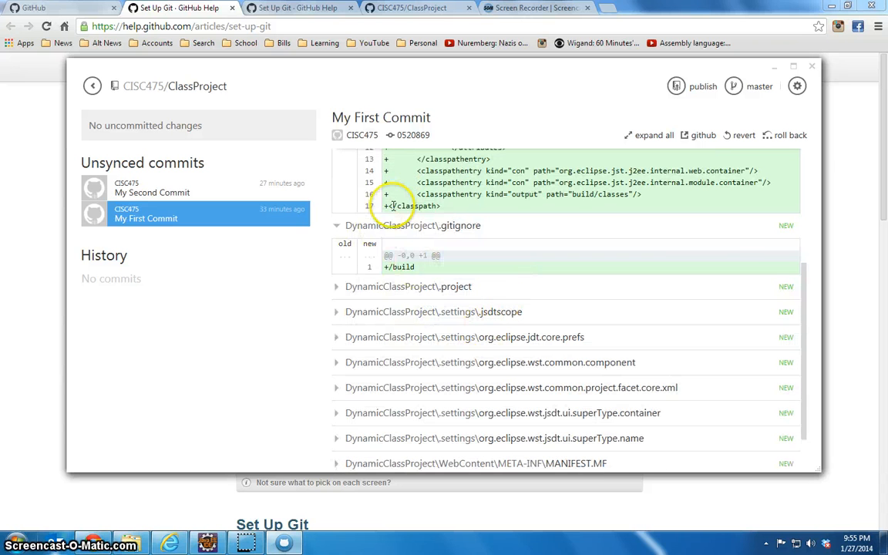
scroll(587, 201, up, 4)
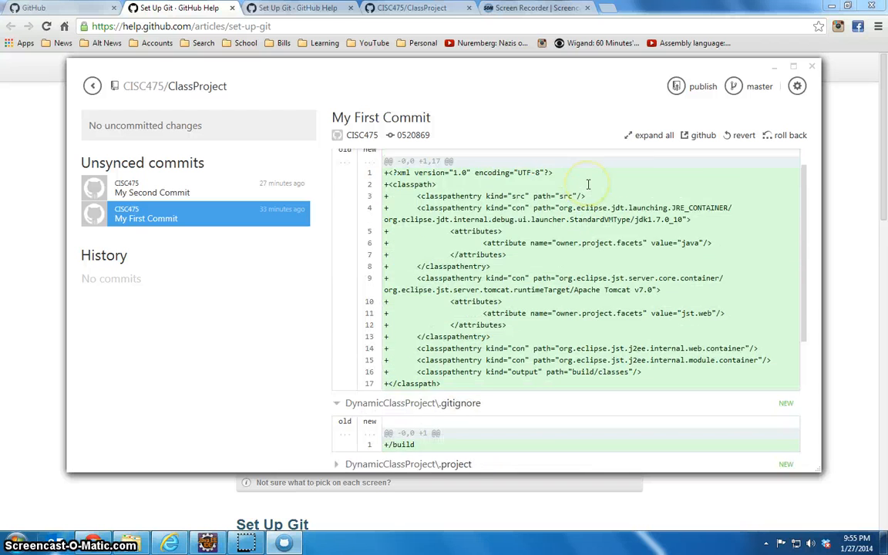
click(218, 190)
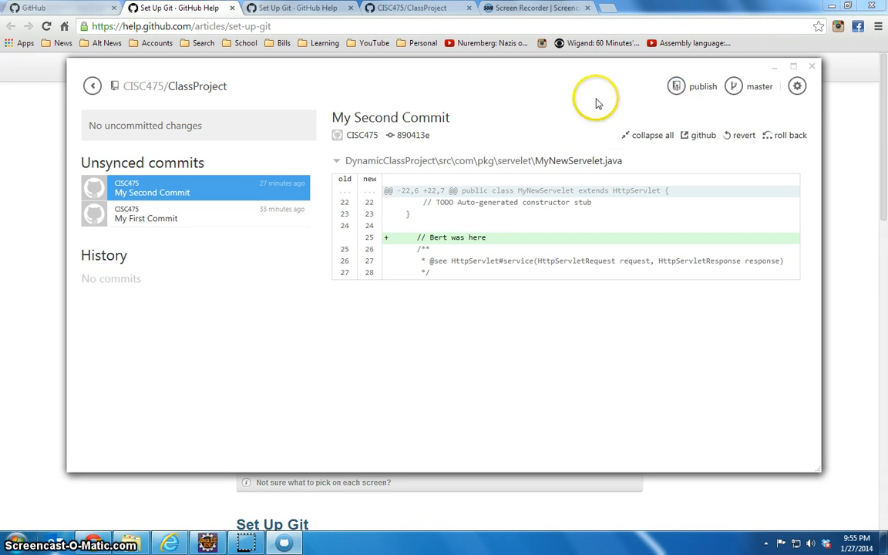
Leave the ClassProject repository, close GitHub and switch to Eclipse
click(91, 87)
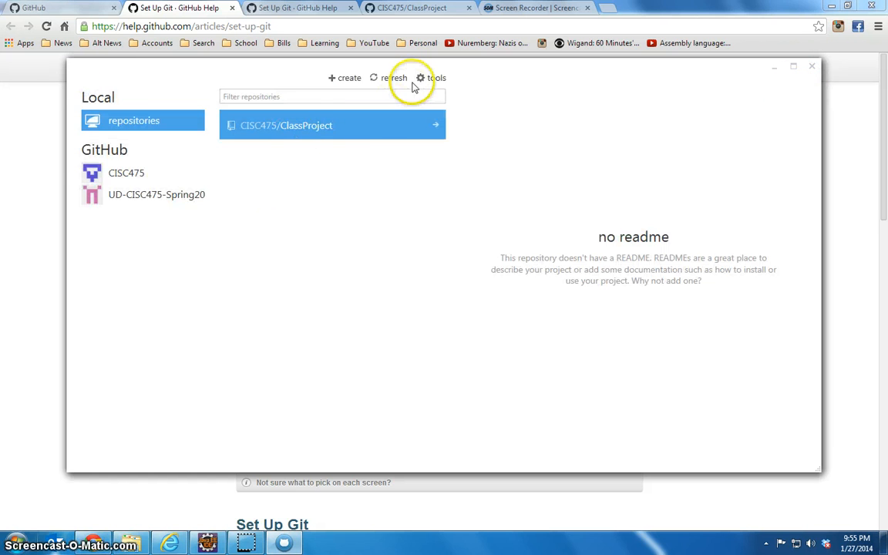
click(816, 67)
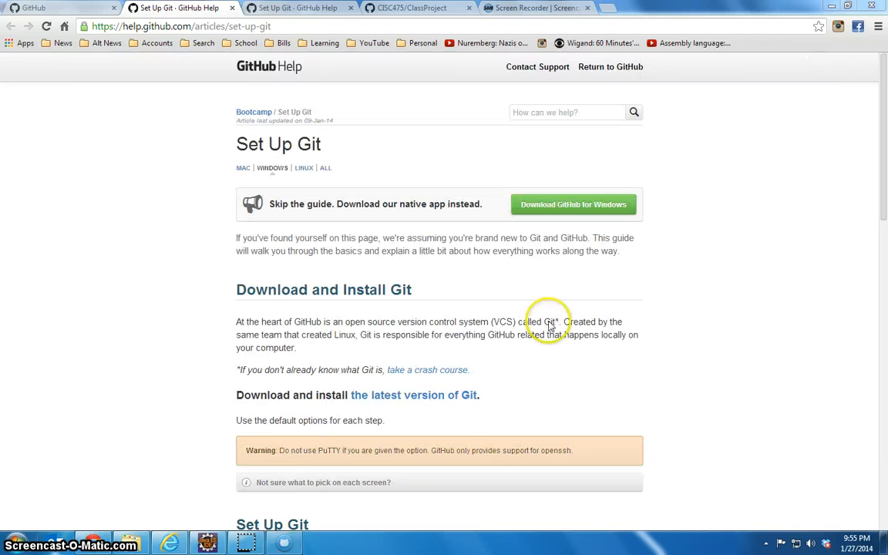
click(207, 542)
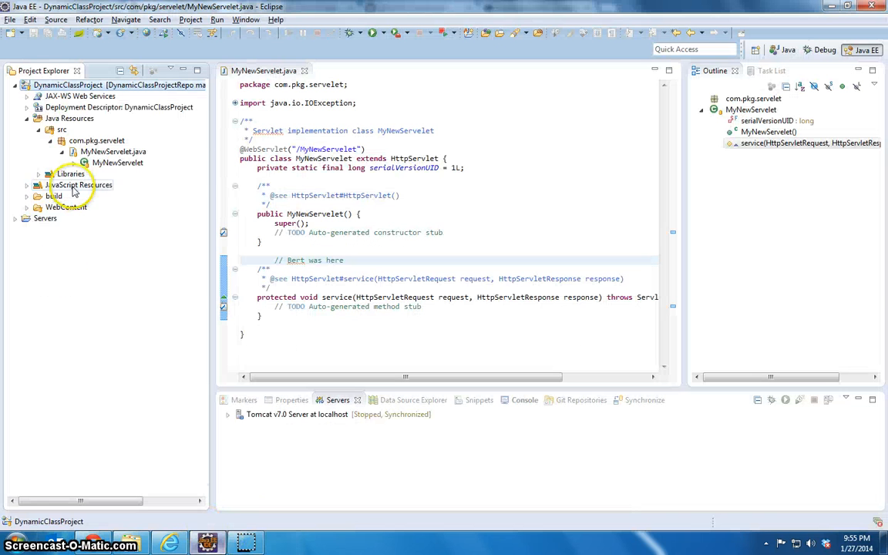
Add the comment line "// Second Change here" below "// Bert was here" in MyNewServelet.java and save the file
click(353, 258)
key(Return)
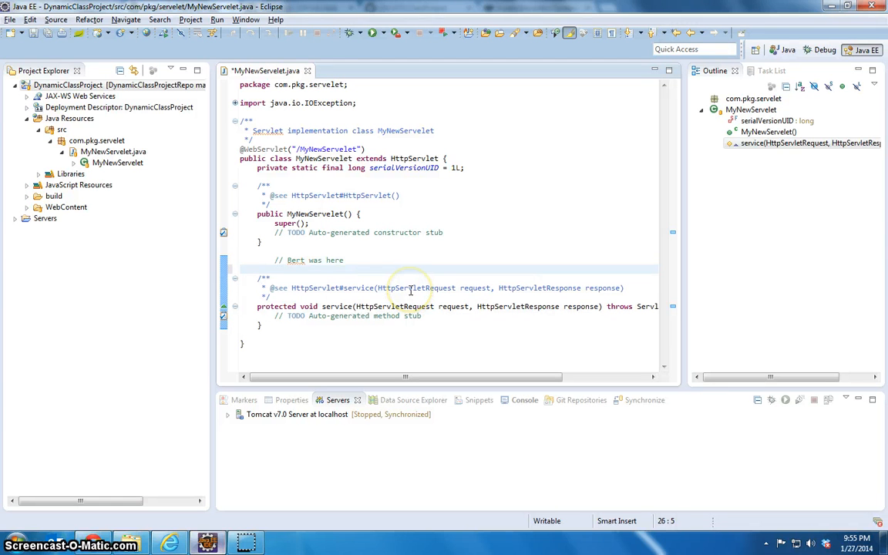
text(// Secont)
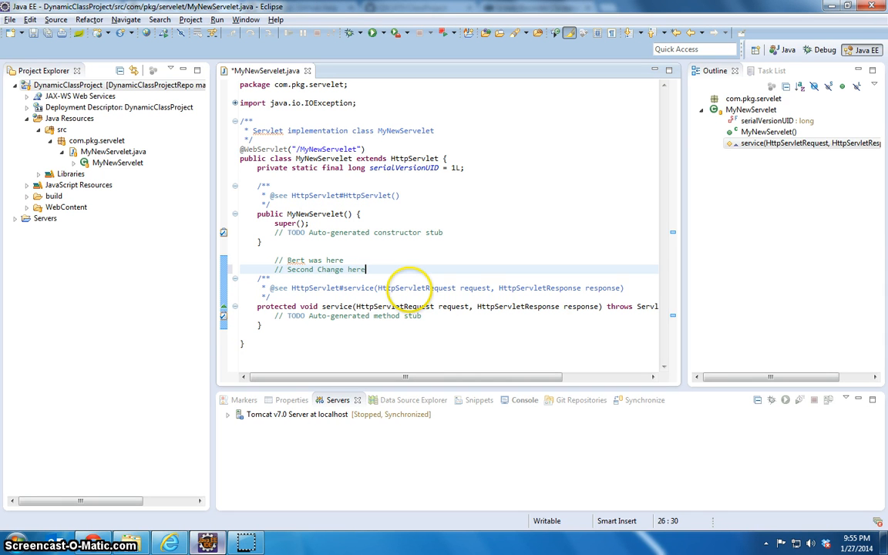
click(34, 33)
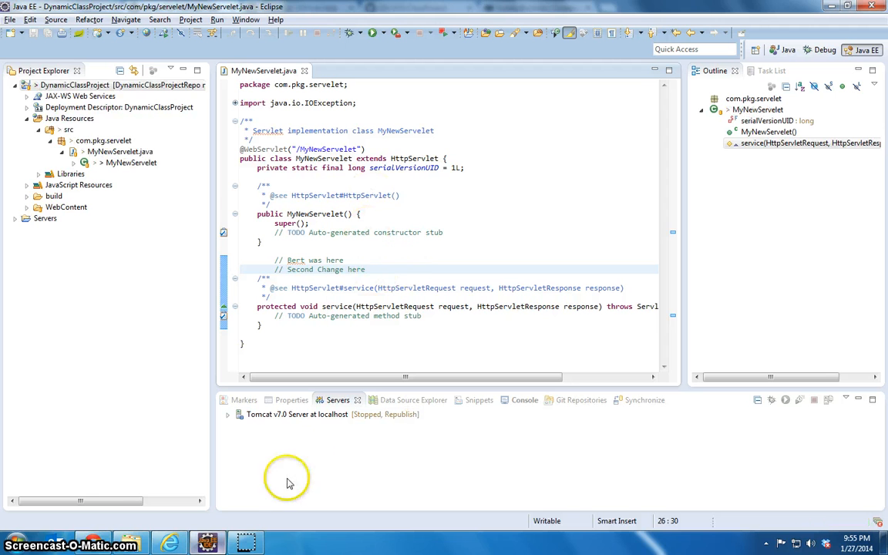
Switch to the GitHub desktop application again and open the uncommitted changes of the local ClassProject repository
click(19, 541)
click(35, 486)
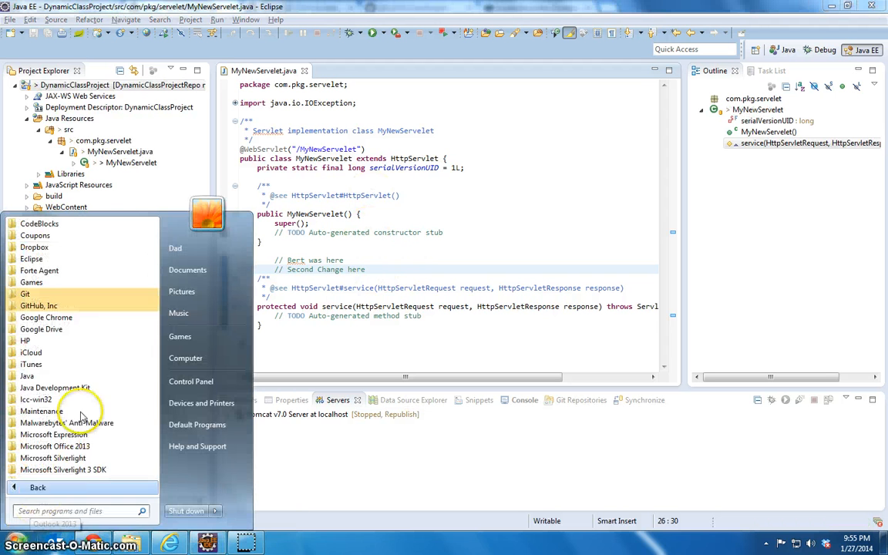
click(25, 294)
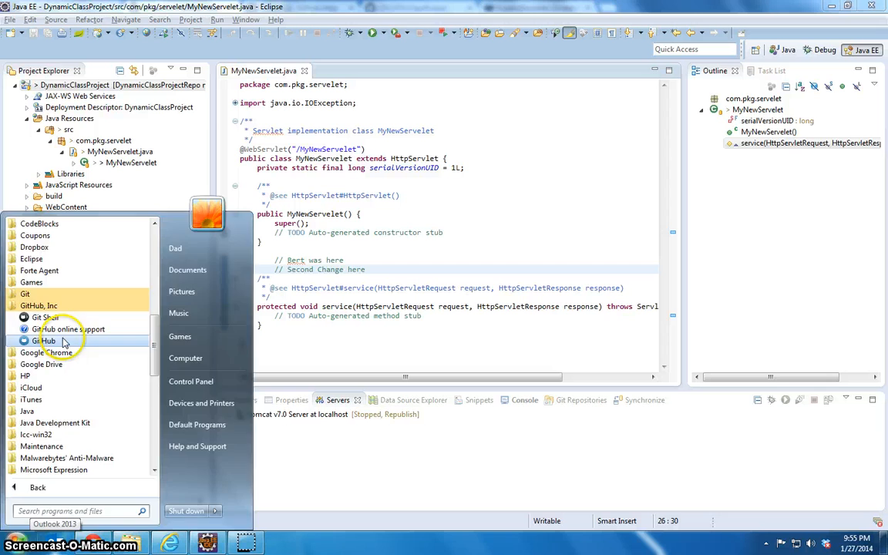
click(39, 326)
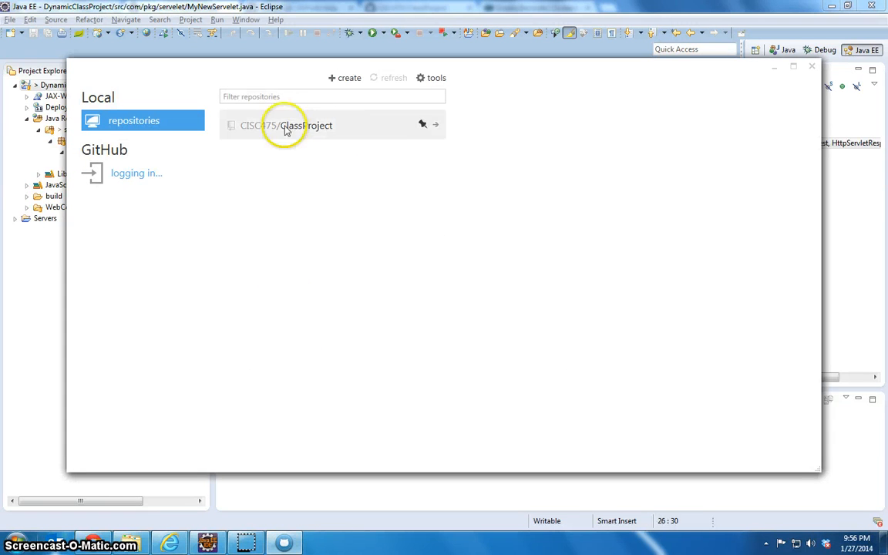
click(437, 129)
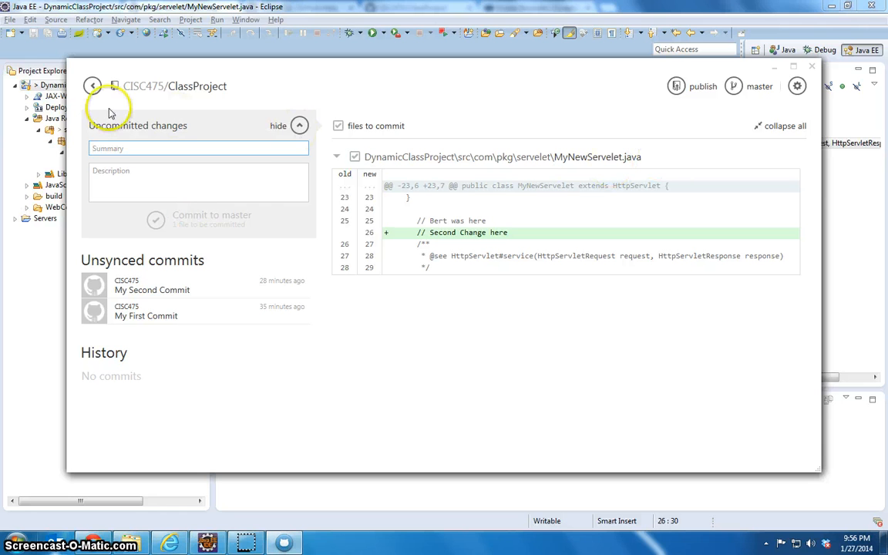
click(151, 130)
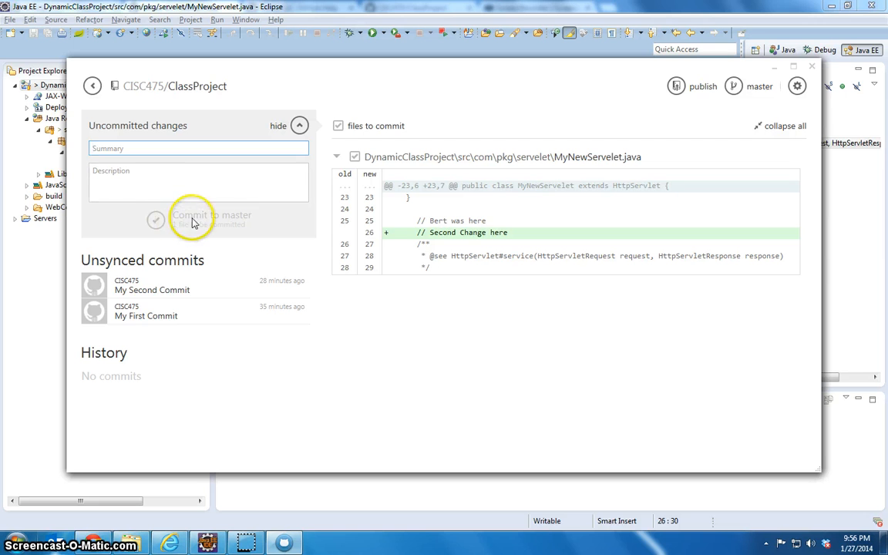
click(195, 177)
click(221, 146)
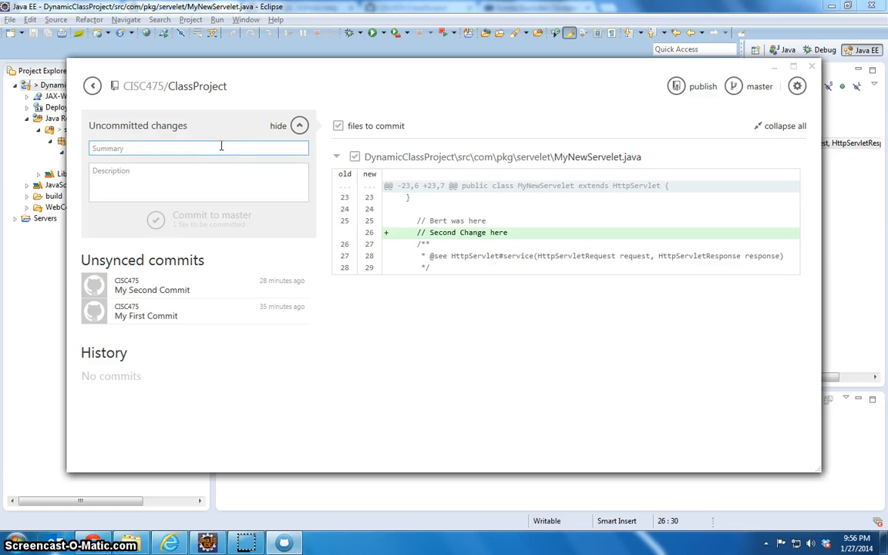
click(145, 196)
click(141, 150)
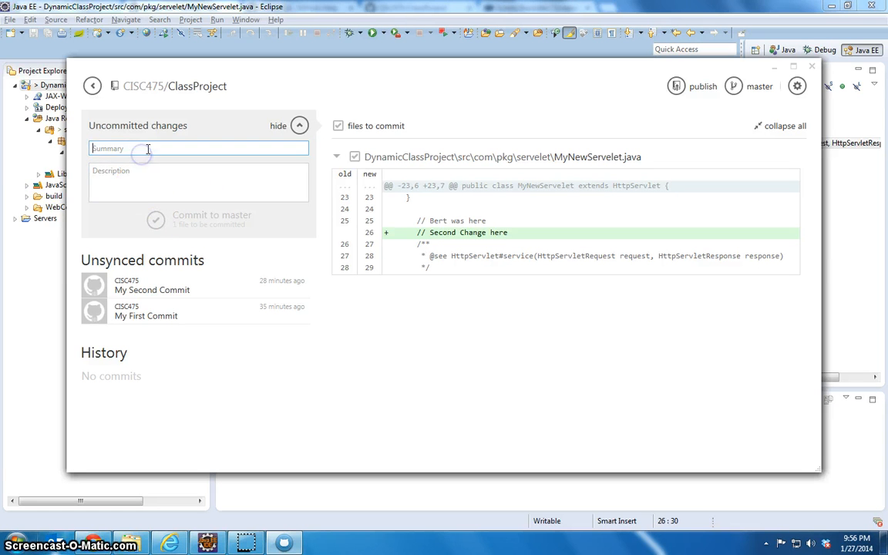
text(My Second)
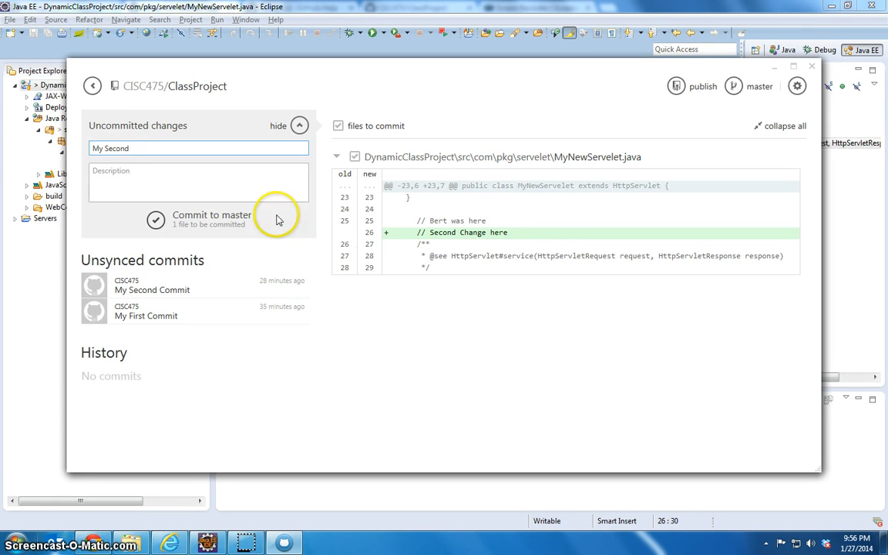
click(404, 223)
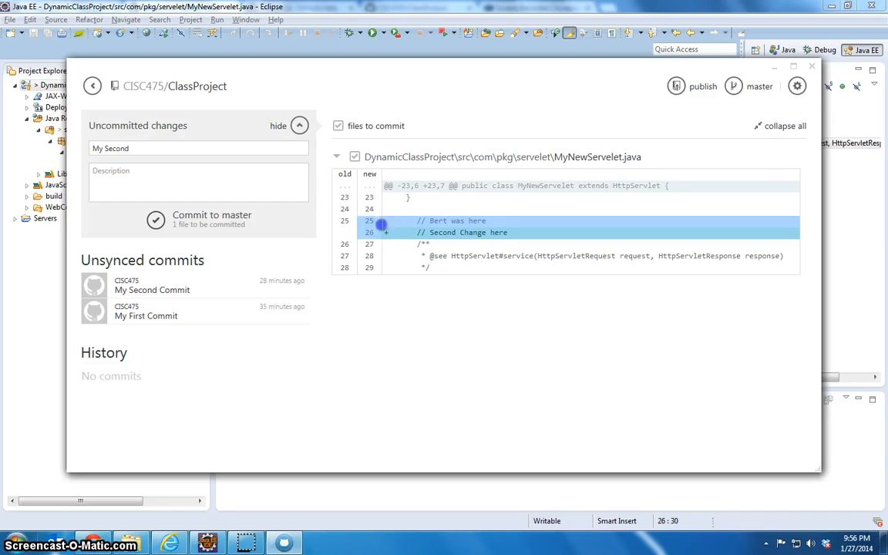
click(377, 231)
click(210, 151)
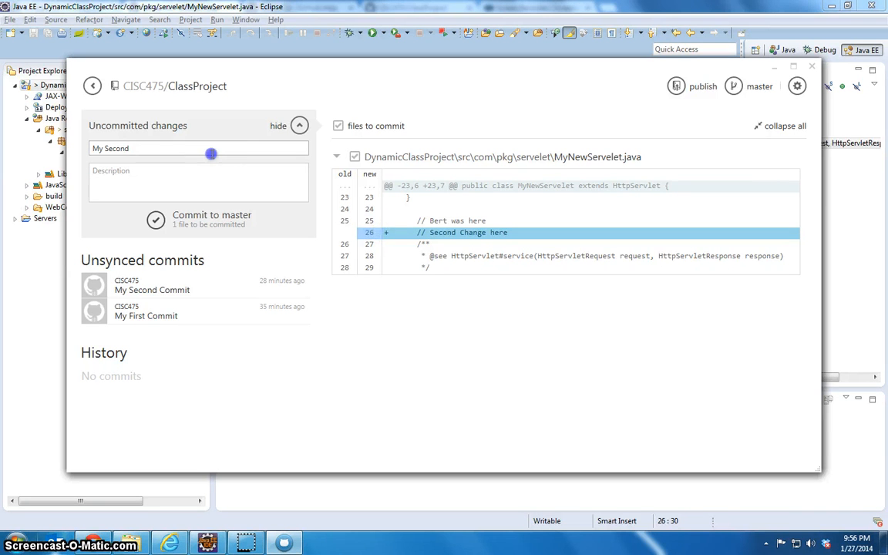
text(Change)
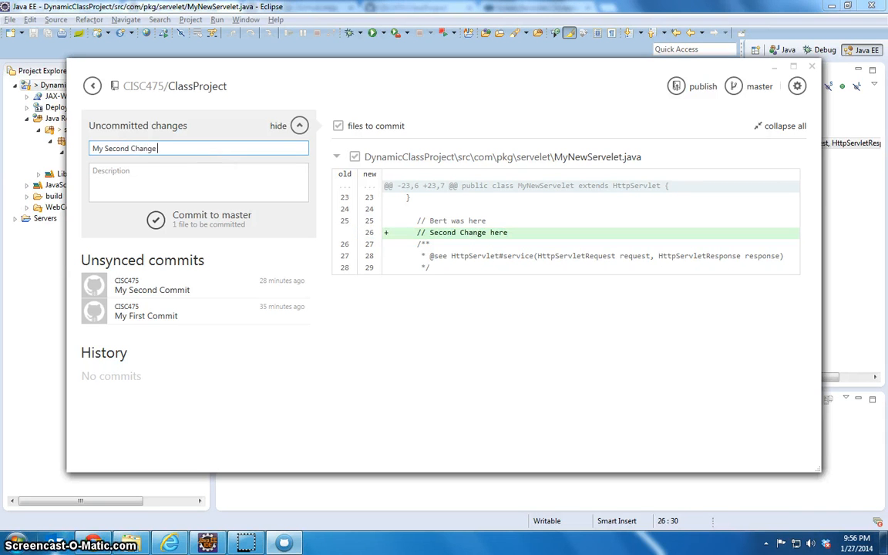
key(BackSpace)
key(BackSpace)
key(BackSpace)
key(BackSpace)
key(BackSpace)
key(BackSpace)
key(BackSpace)
key(BackSpace)
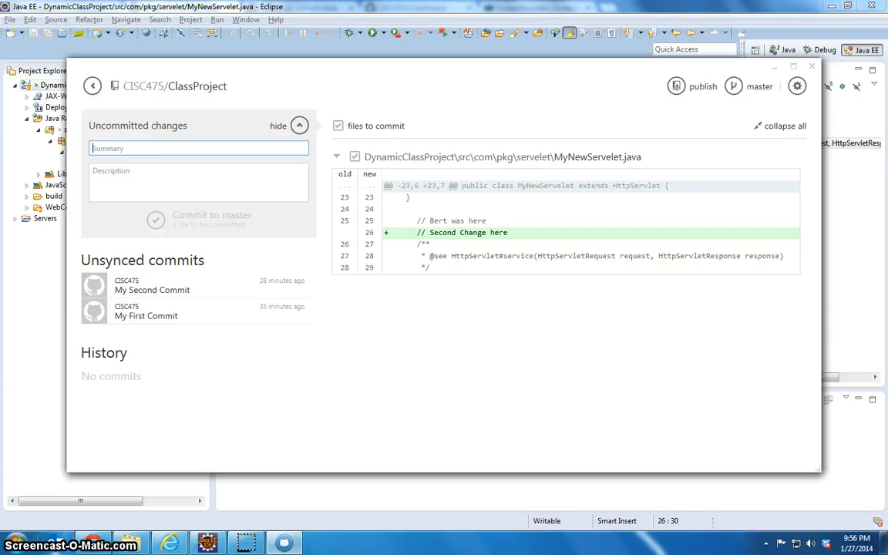
Commit the MyNewServelet.java change to master with the summary "My Second Change And Commit" and the description "BRG 1/27"
text(My Second Change)
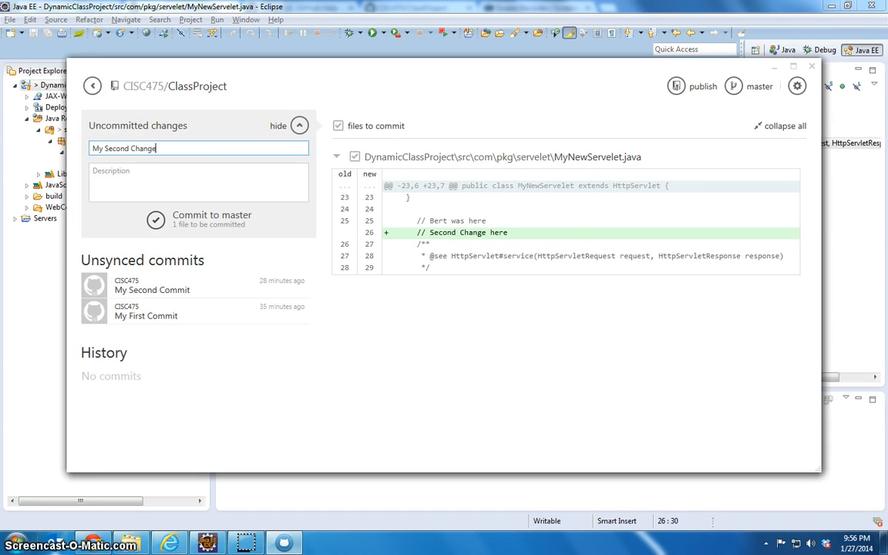
text( And Commit)
key(Tab)
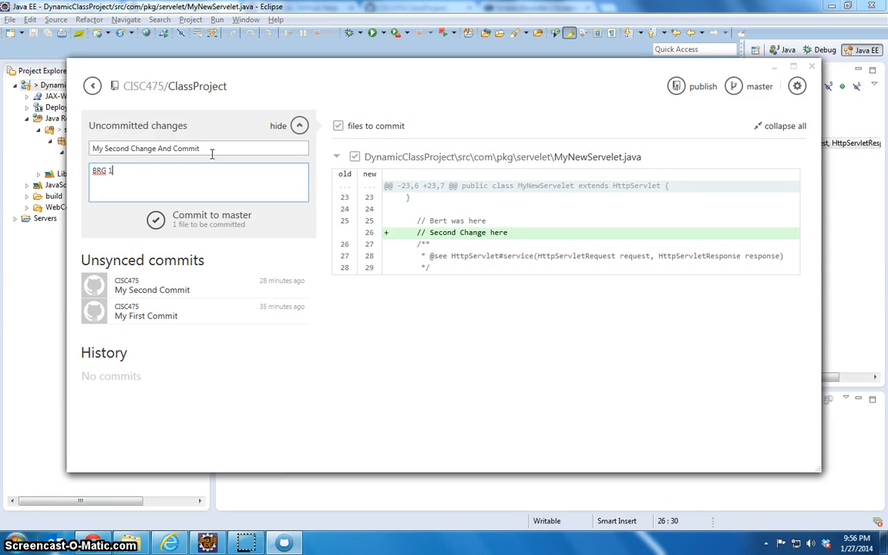
text(BRG 1/27)
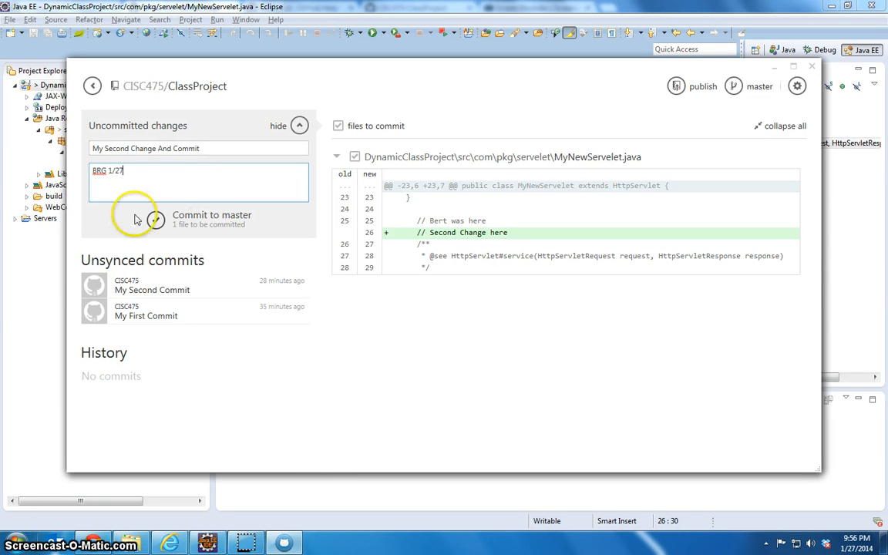
click(154, 219)
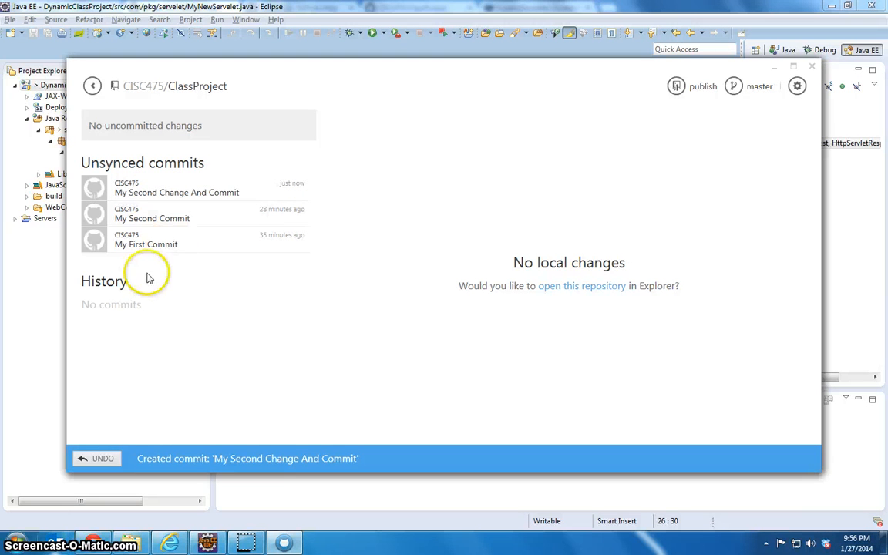
Reopen the local ClassProject repository, view the My Second Change And Commit entry and publish the repository to GitHub
click(92, 85)
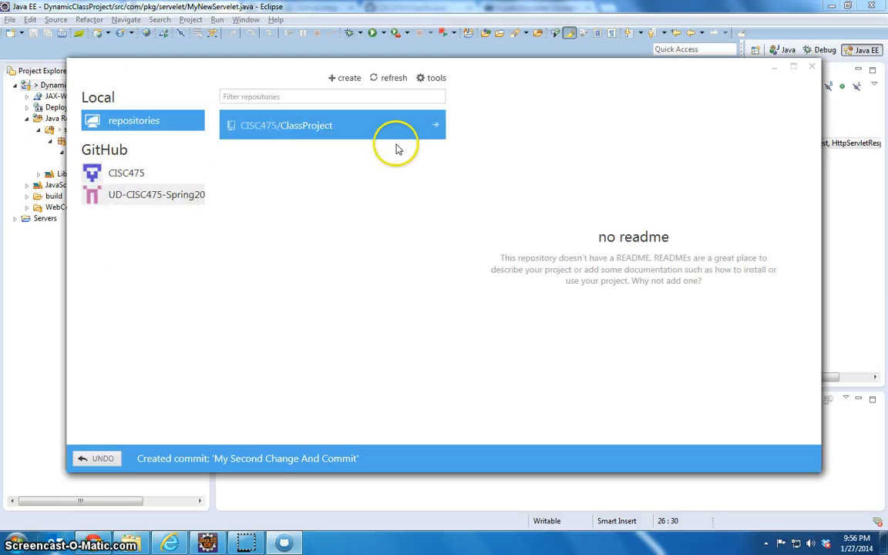
click(439, 125)
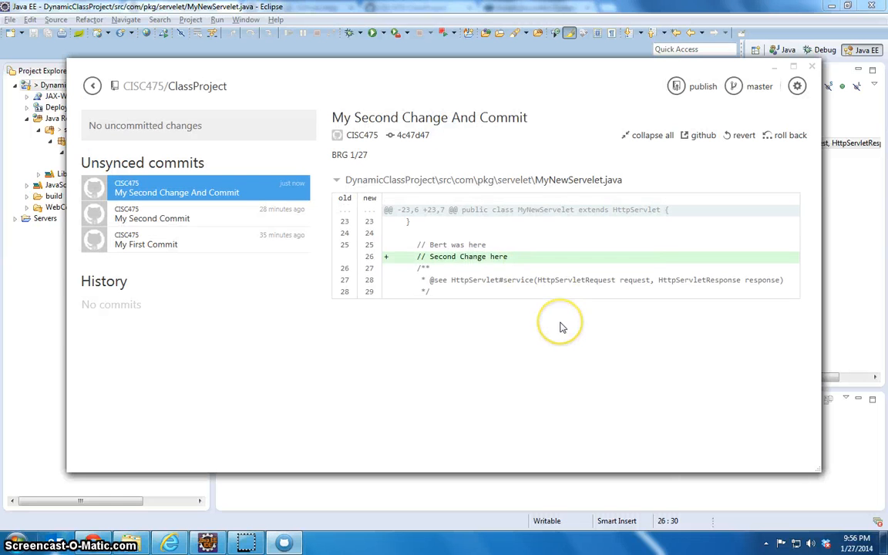
click(695, 88)
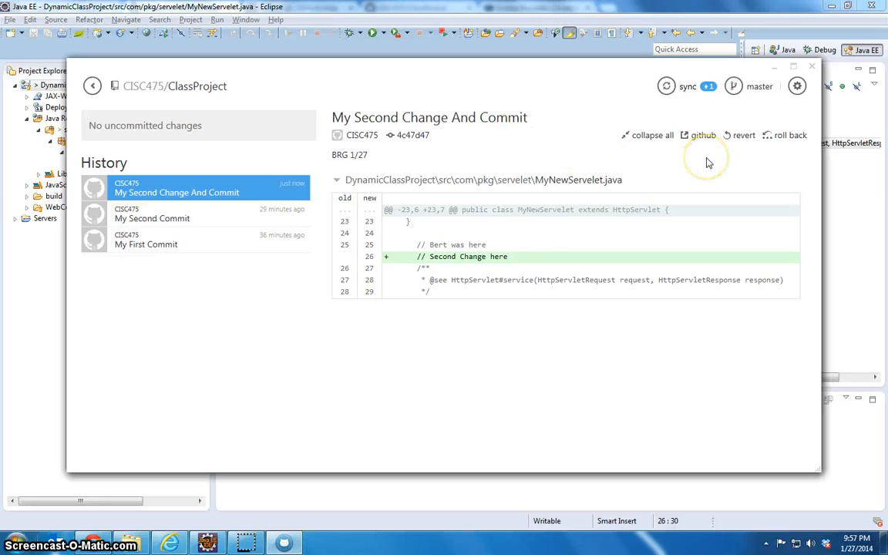
Switch to the Chrome browser and open the ClassProject repository from the account's GitHub profile page
click(93, 544)
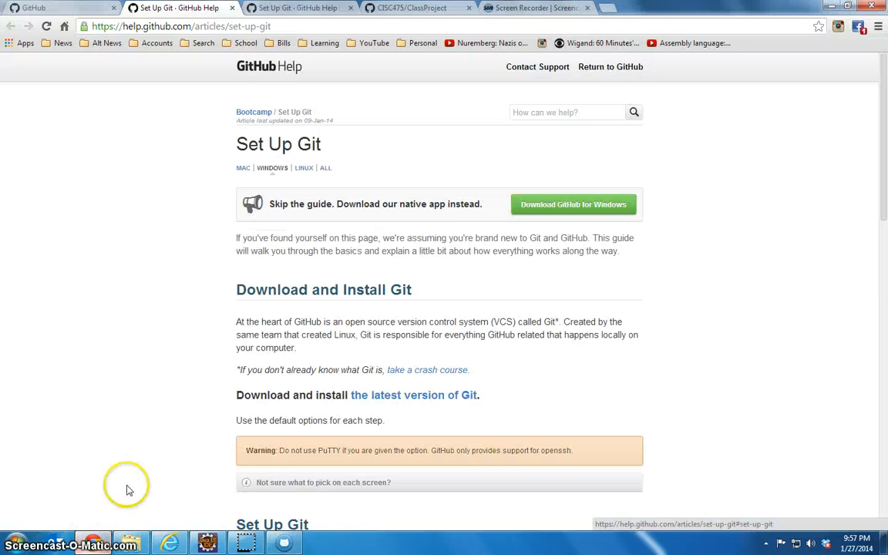
click(277, 8)
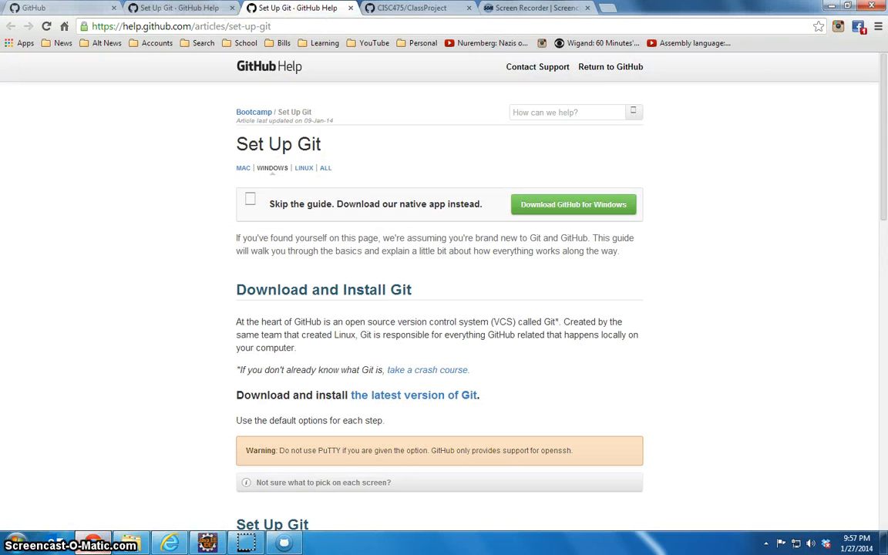
key(ctrl+shift+Tab)
click(274, 69)
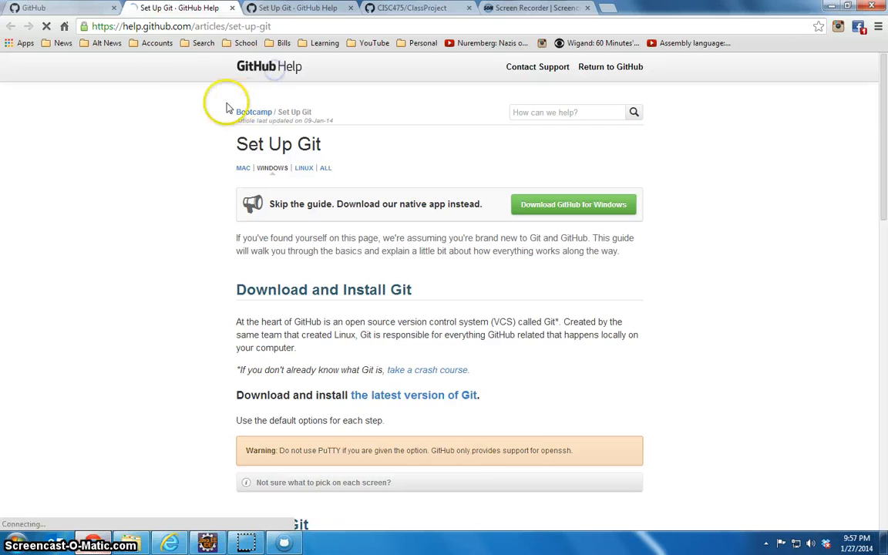
click(17, 26)
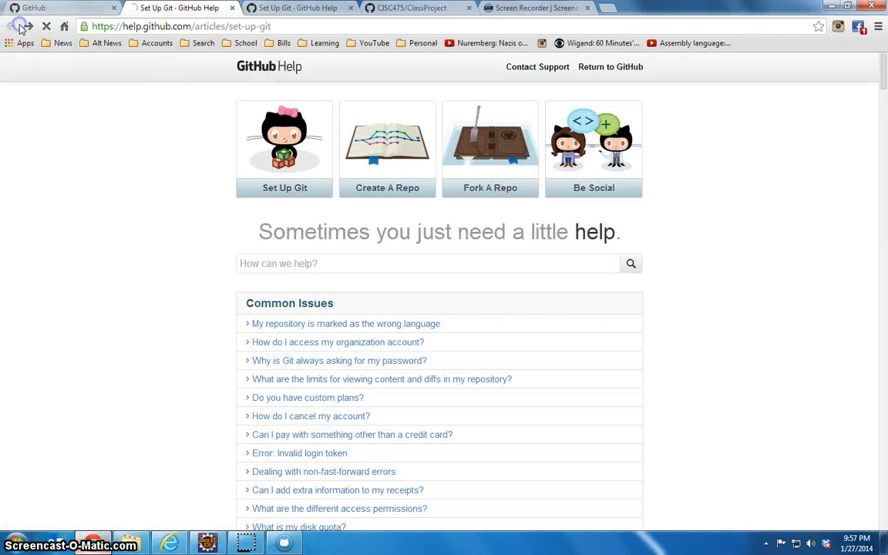
click(47, 8)
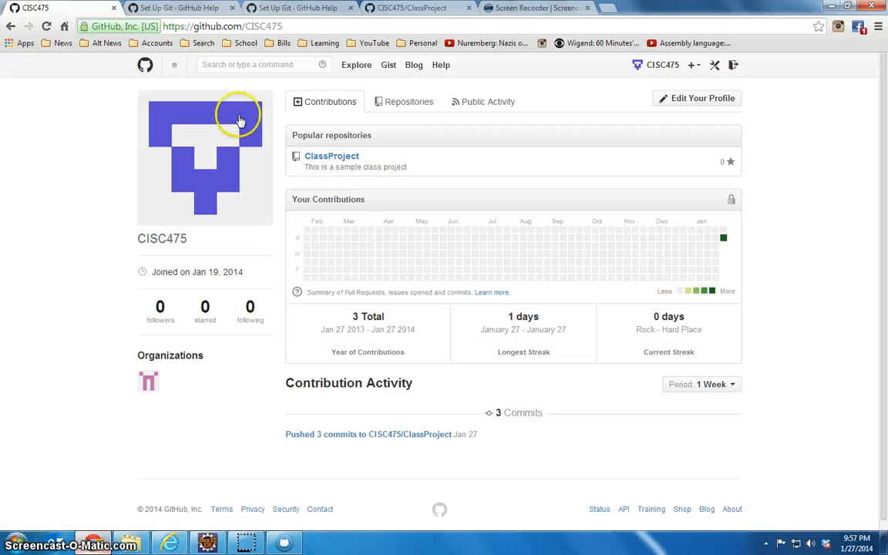
click(330, 158)
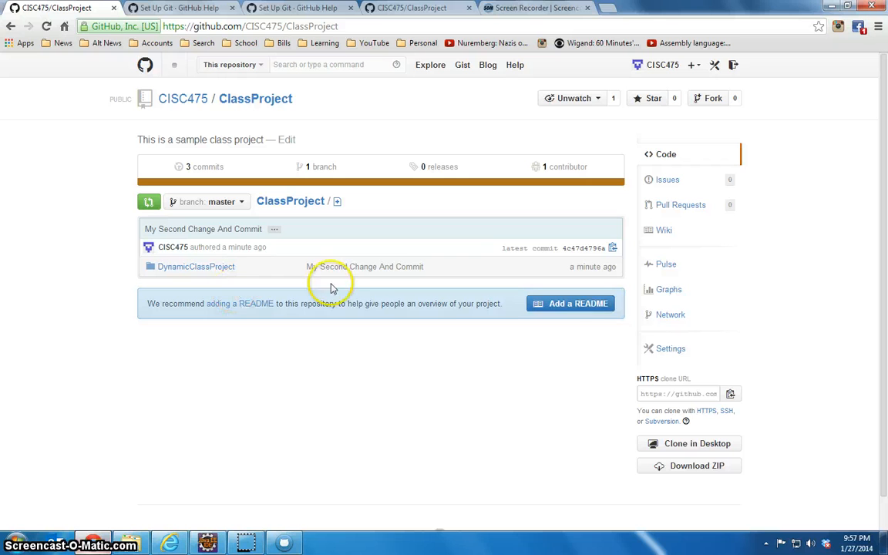
Open MyNewServelet.java in the DynamicClassProject/src/com/pkg/servelet folder of the online repository
click(199, 264)
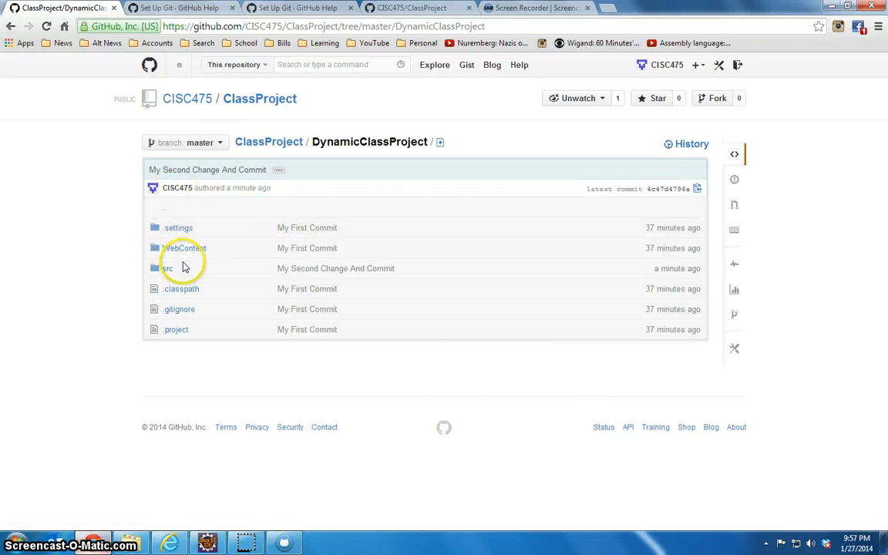
click(183, 266)
click(171, 230)
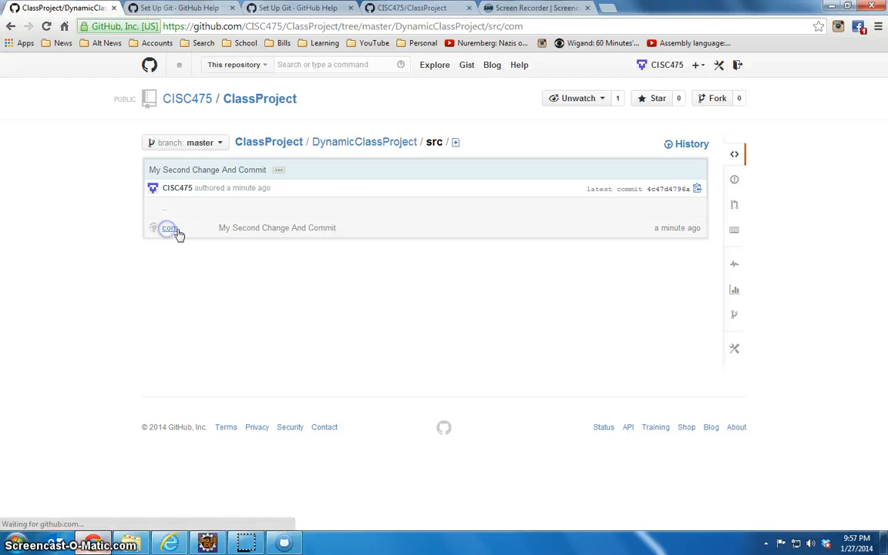
click(170, 230)
click(173, 230)
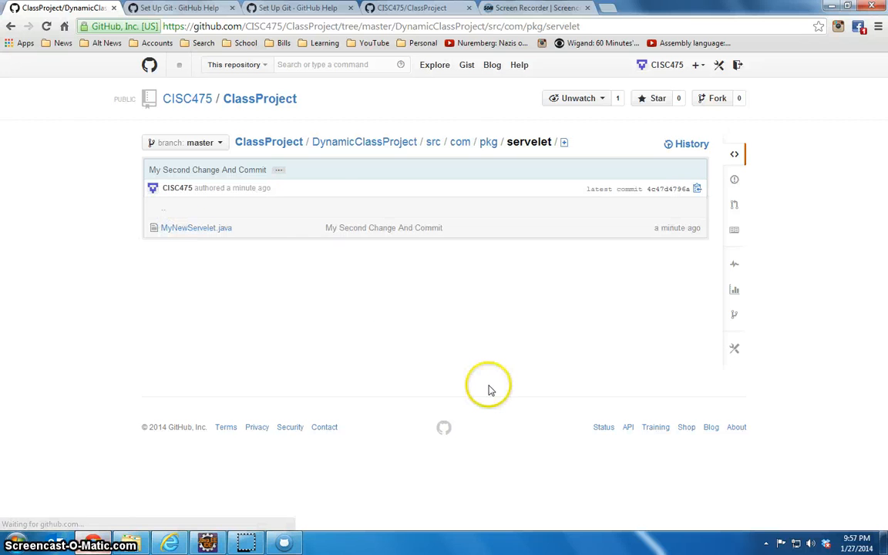
click(207, 228)
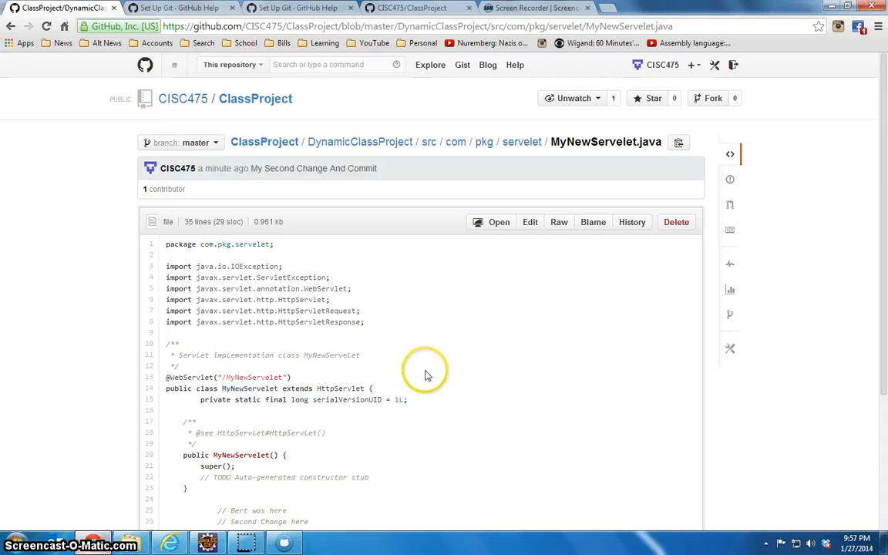
Examine the "// Second Change here" line in the online MyNewServelet.java, then return to the account's profile page
scroll(410, 368, down, 2)
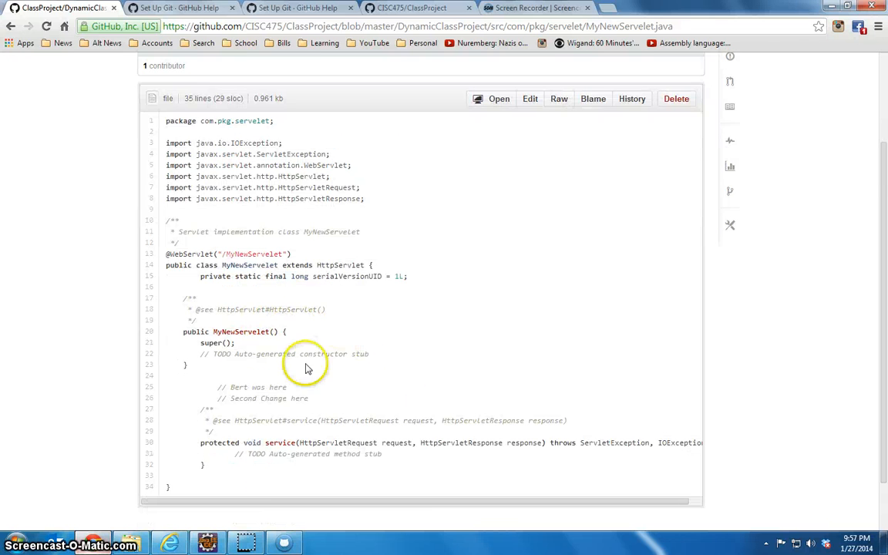
scroll(306, 369, down, 1)
triple_click(226, 337)
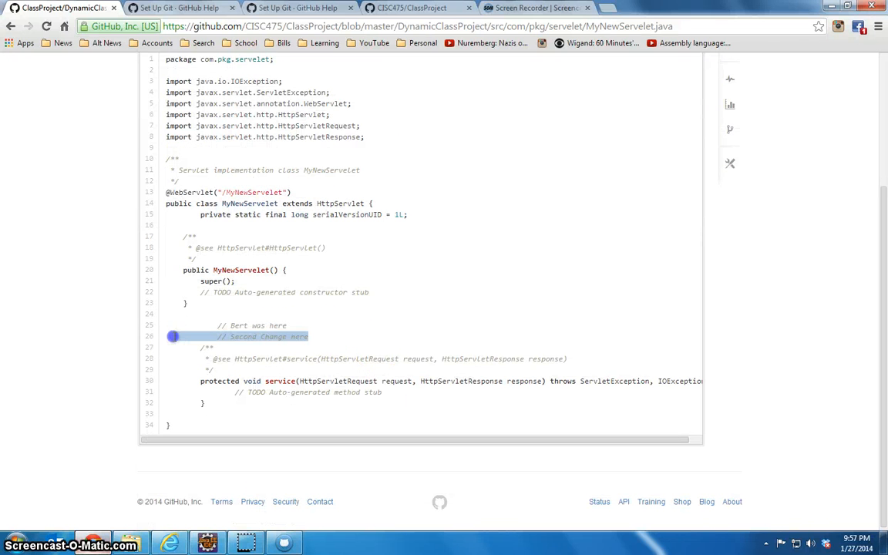
click(407, 339)
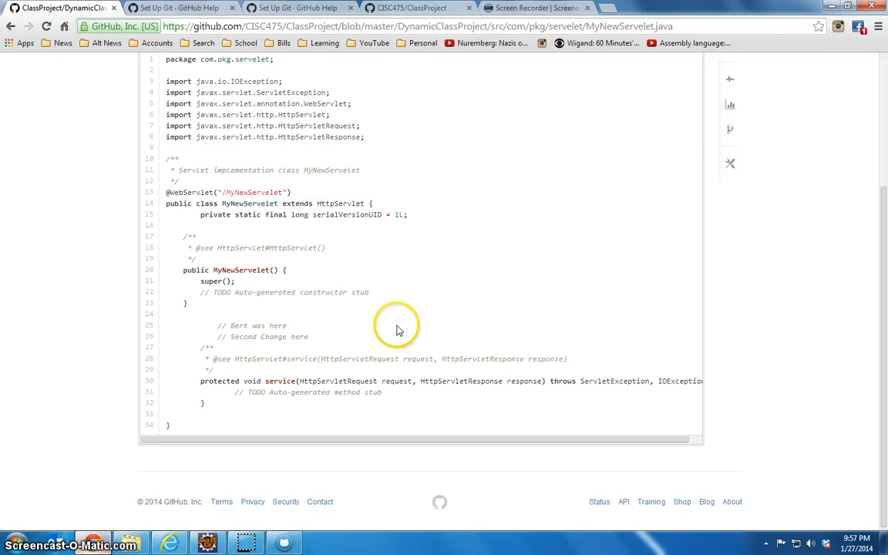
scroll(396, 331, up, 3)
click(667, 66)
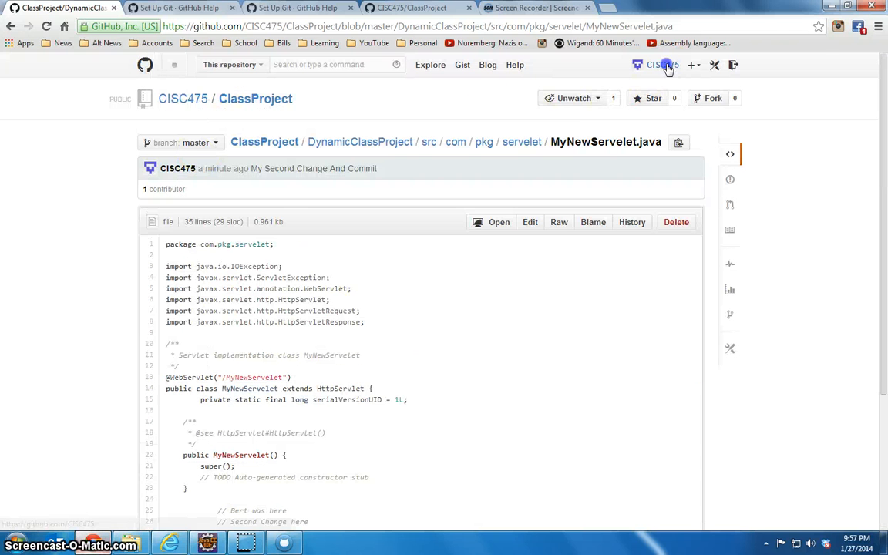
Switch to the GitHub desktop application and sync the master branch of ClassProject
click(285, 543)
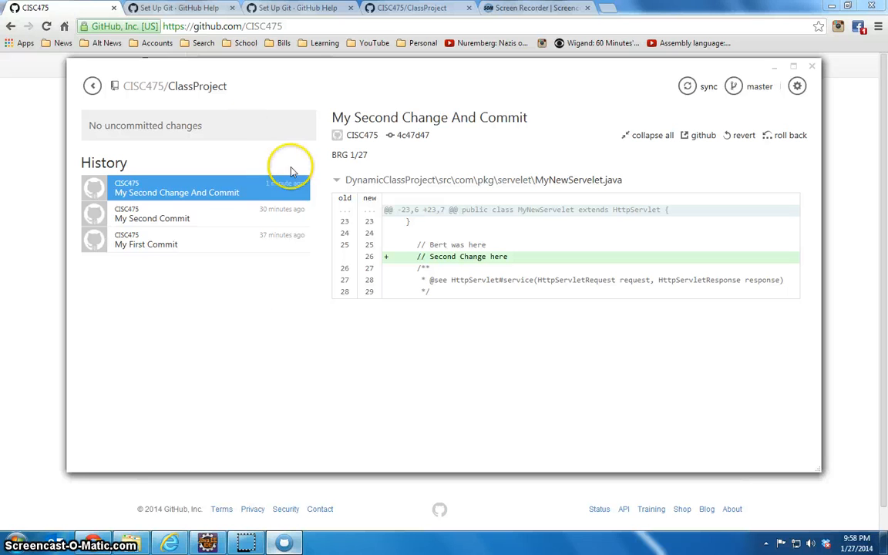
click(704, 91)
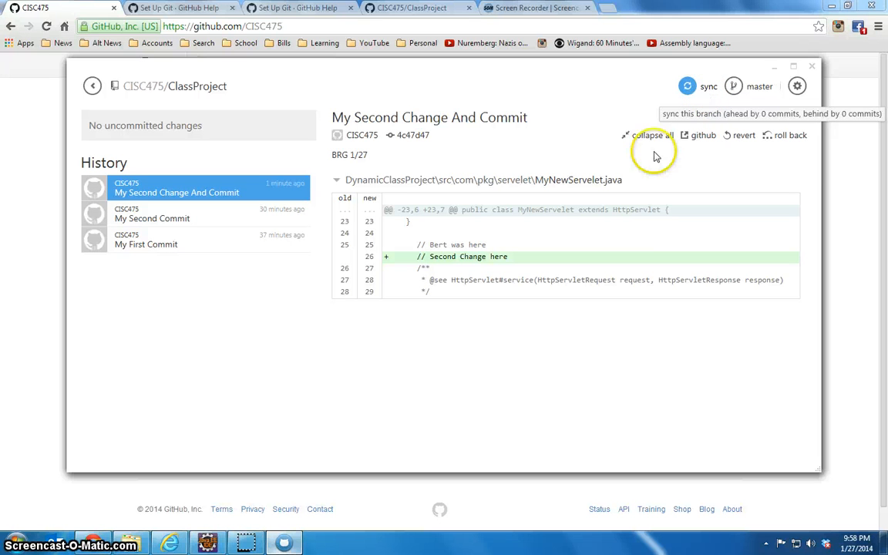
Switch to the Chrome browser and open MyNewServelet.java from DynamicClassProject/src/com/pkg/servelet in the online ClassProject repository
click(15, 328)
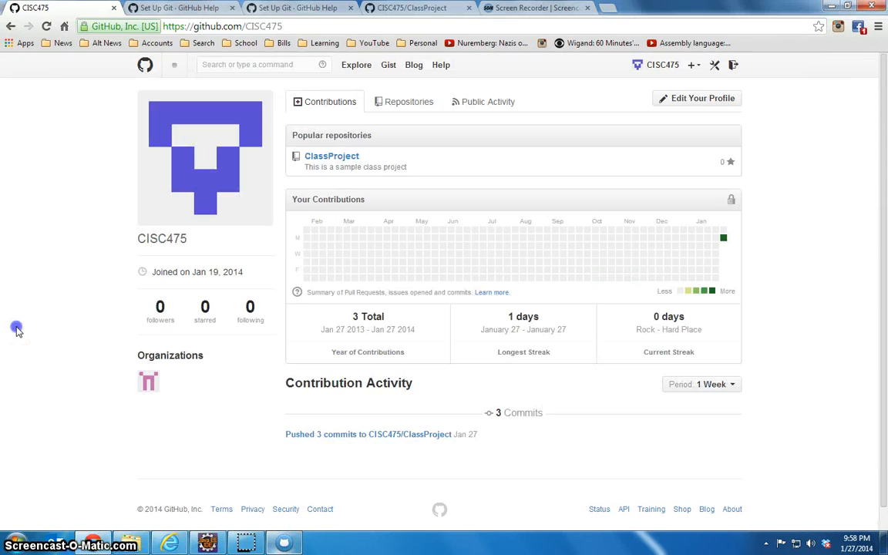
click(340, 164)
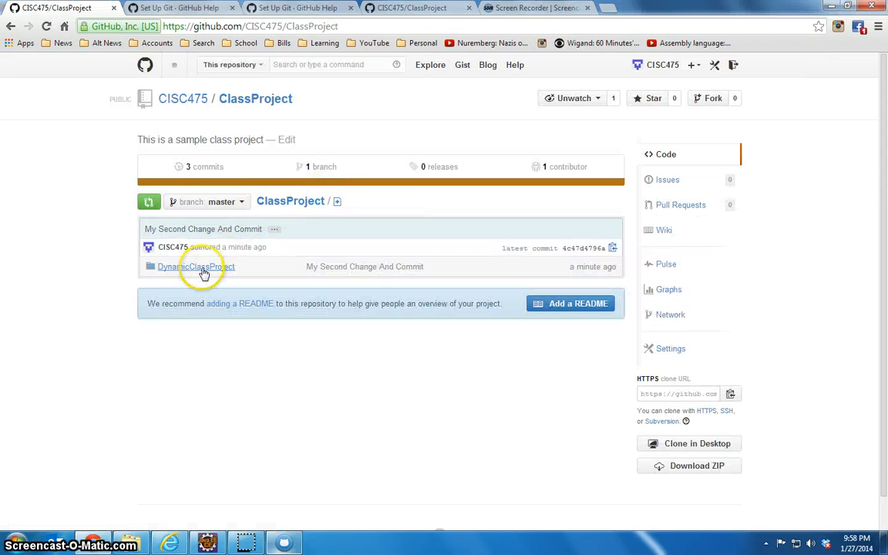
click(205, 273)
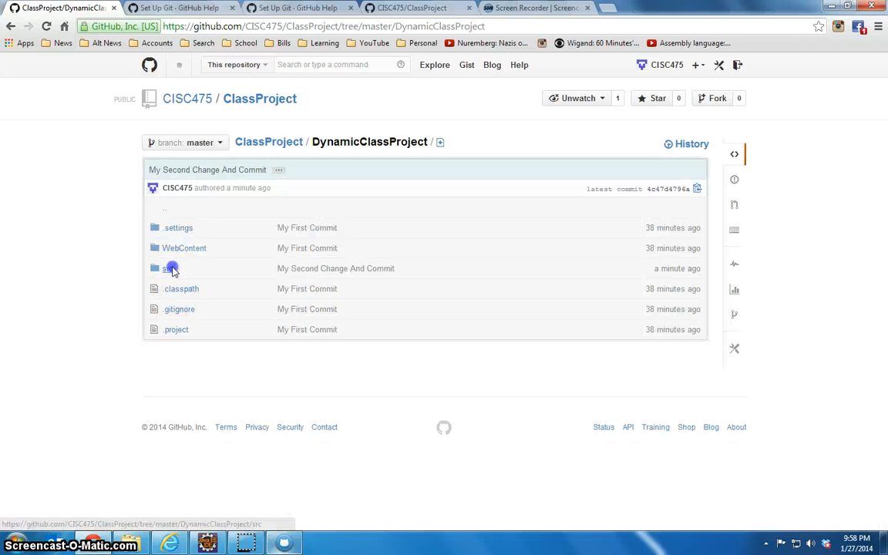
click(171, 269)
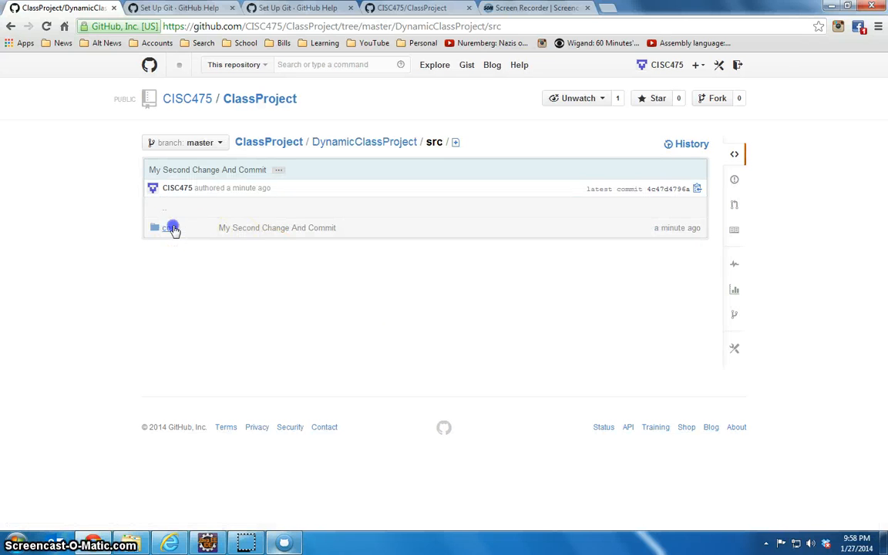
click(171, 228)
click(168, 229)
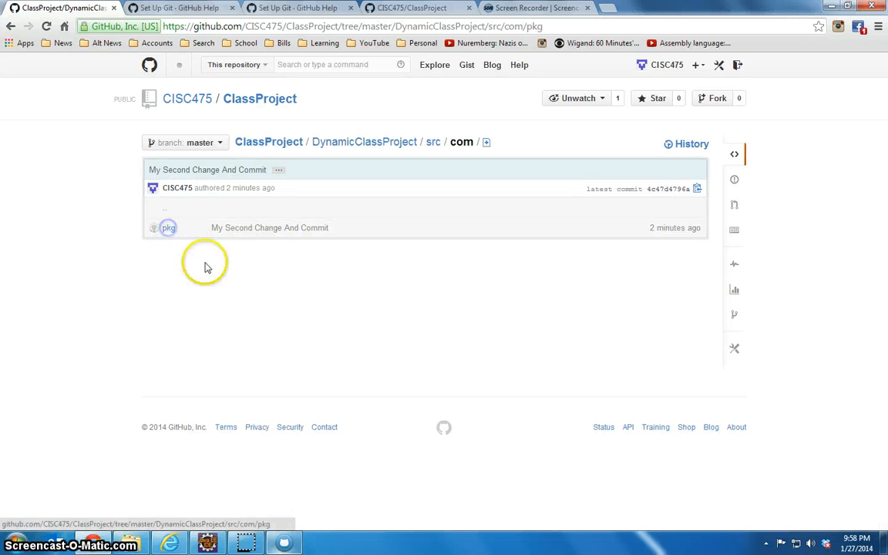
click(170, 229)
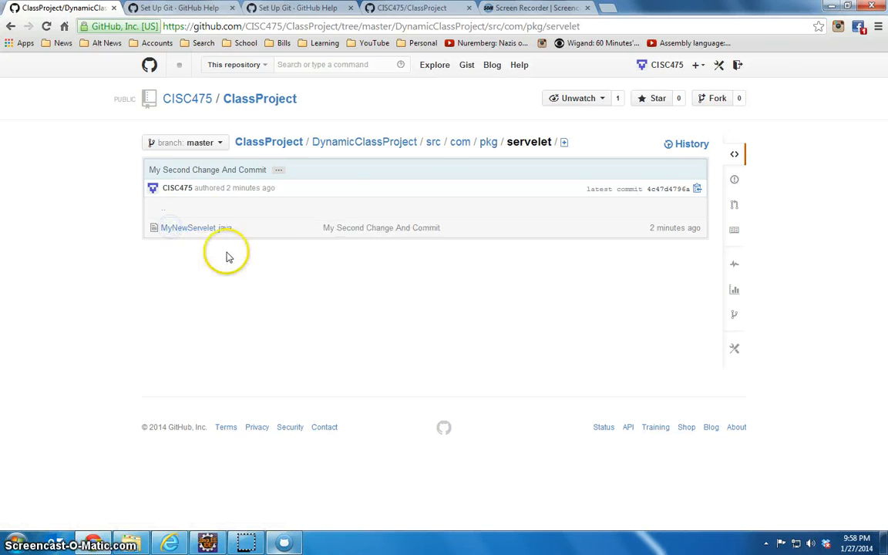
click(202, 229)
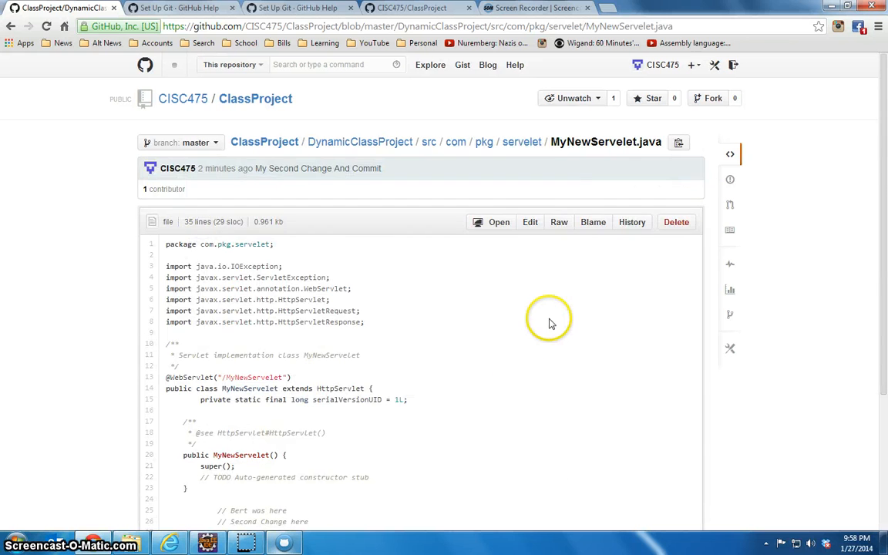
Edit MyNewServelet.java online, appending "Change on server" to the "// Second Change here" comment on line 26
scroll(549, 323, down, 3)
scroll(593, 188, up, 2)
click(533, 162)
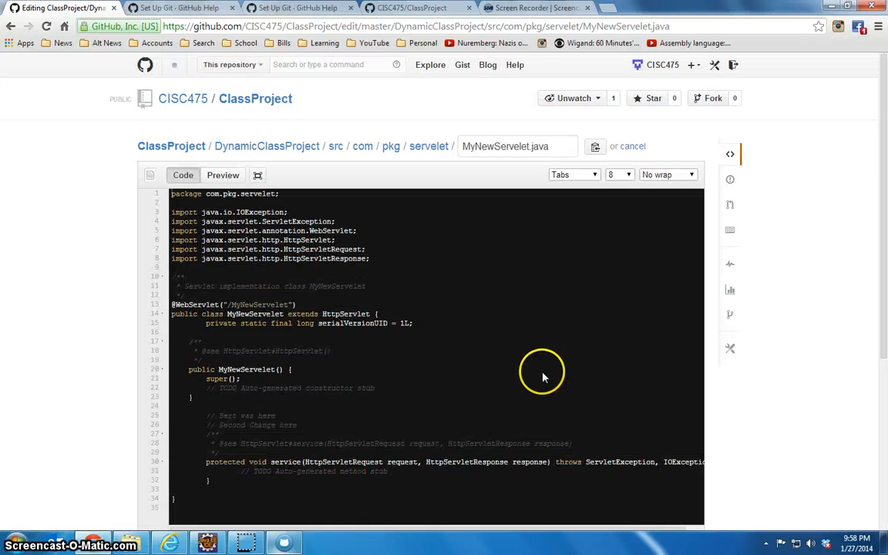
click(432, 331)
scroll(432, 331, down, 2)
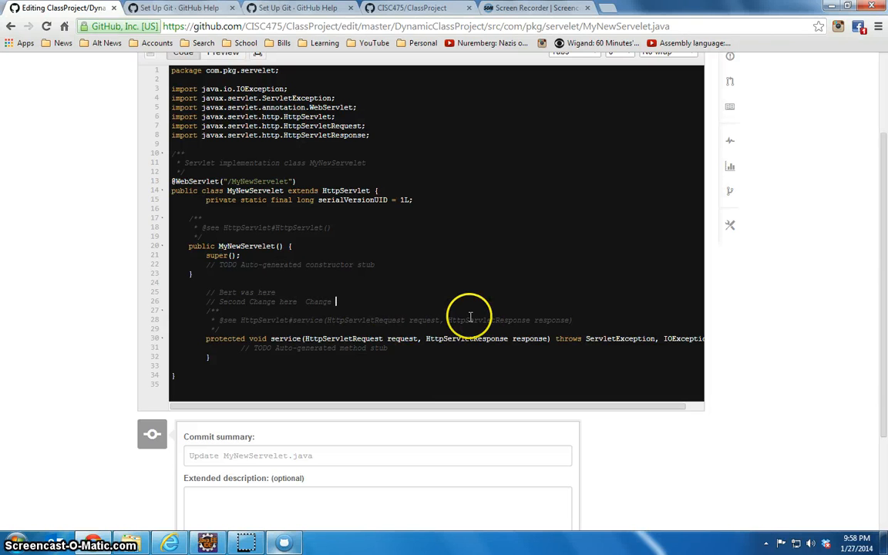
scroll(570, 273, up, 2)
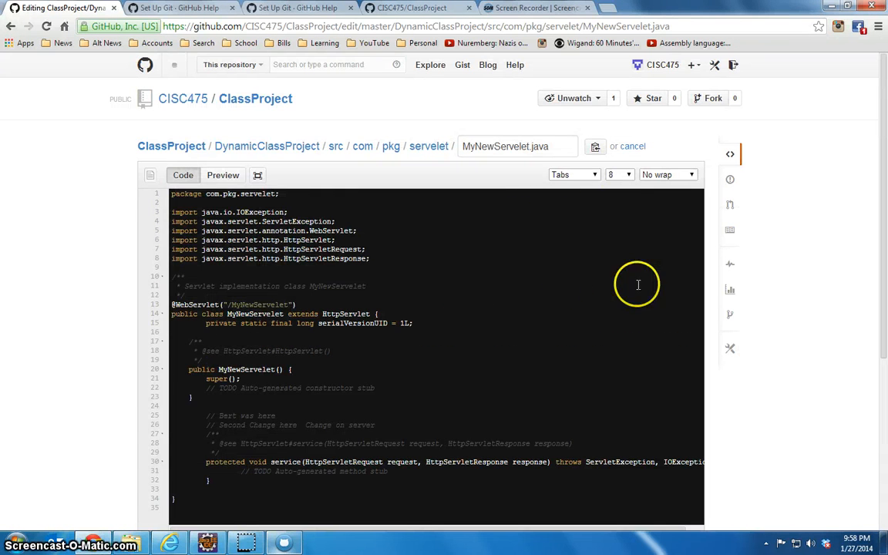
Commit the online edit with the default summary "Update MyNewServelet.java" and check line 26 of the file
scroll(423, 261, down, 4)
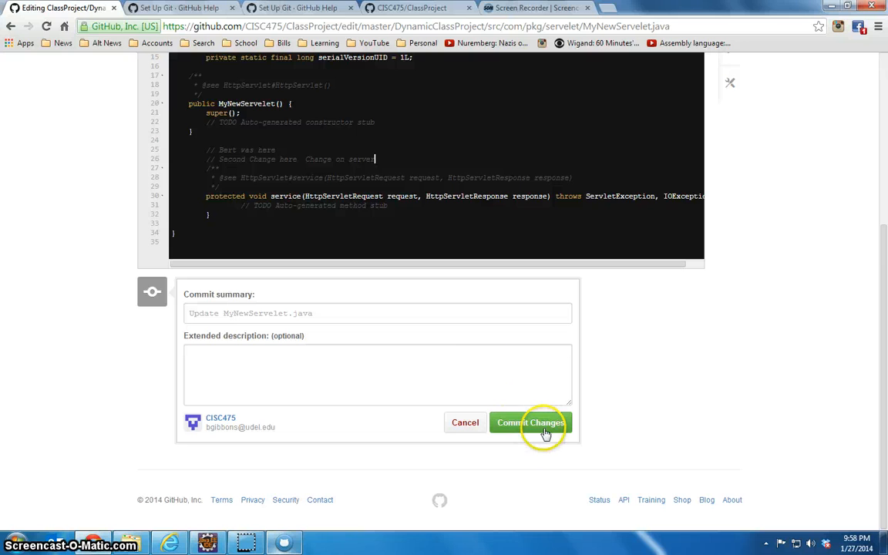
click(416, 368)
click(555, 431)
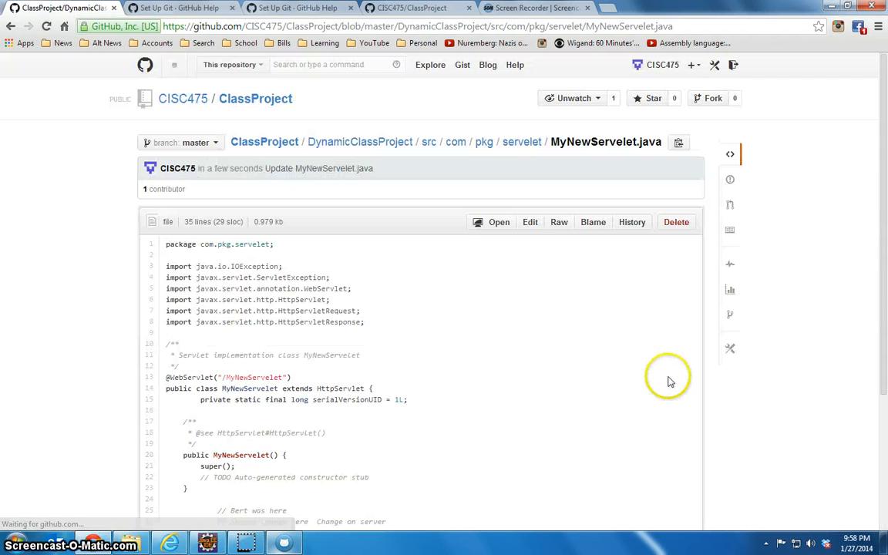
scroll(447, 355, down, 3)
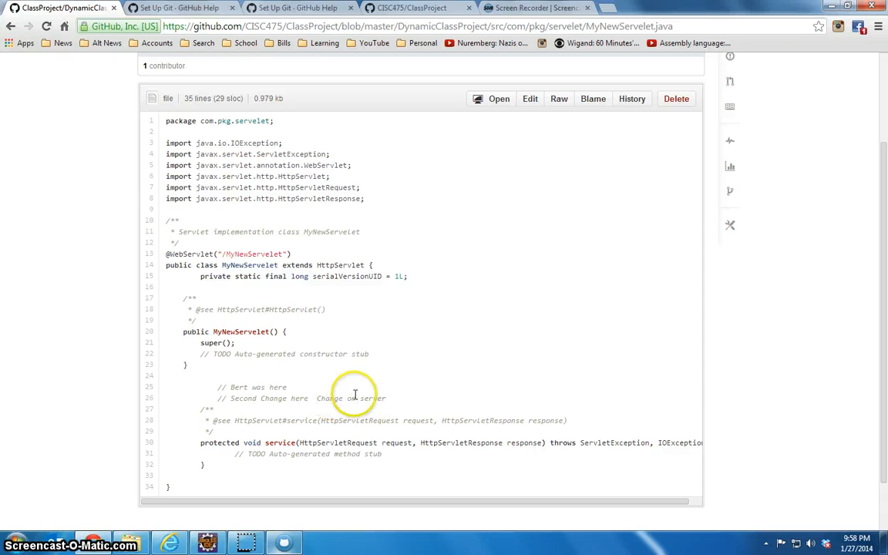
scroll(401, 370, up, 3)
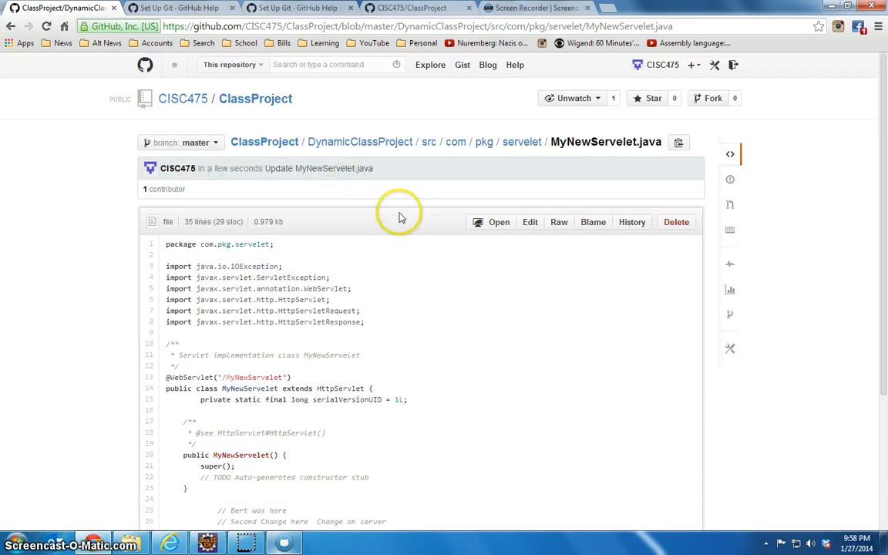
Switch to the GitHub desktop application, sync the master branch, and open the "Update MyNewServelet.java" commit in the history
click(285, 544)
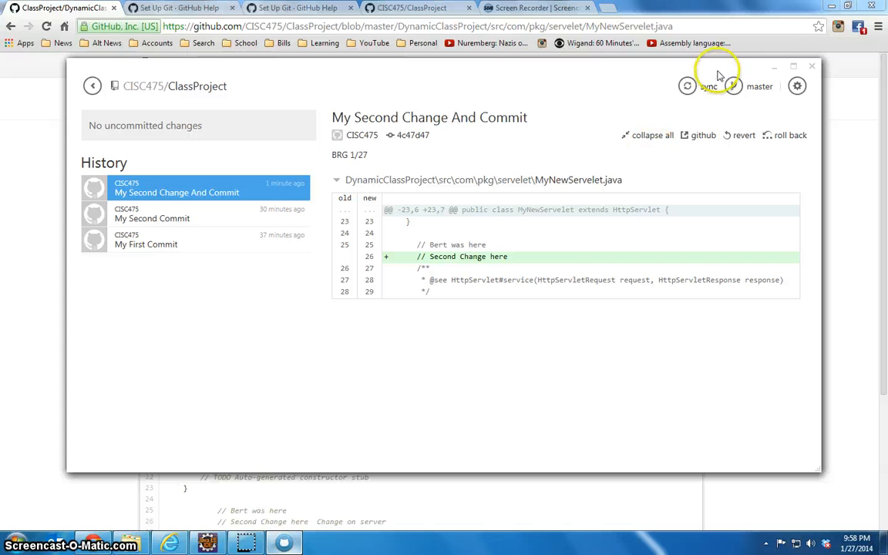
click(689, 85)
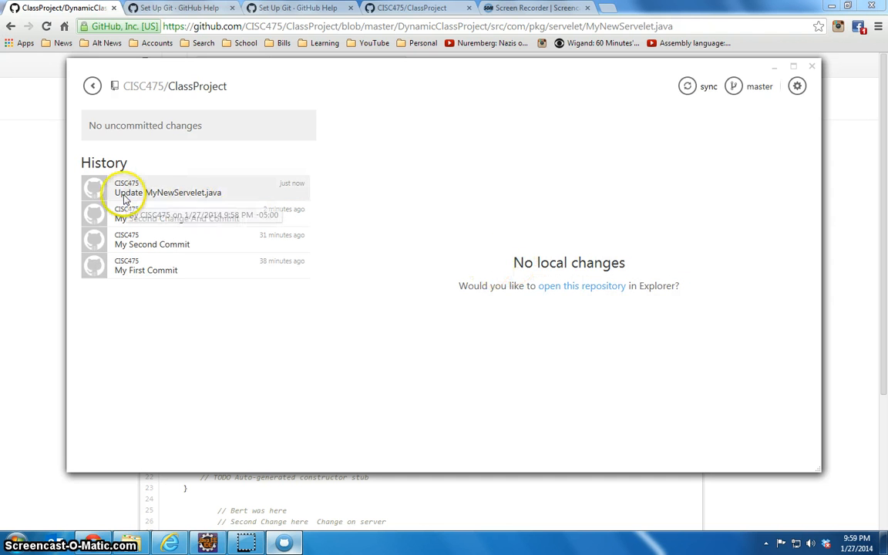
click(192, 198)
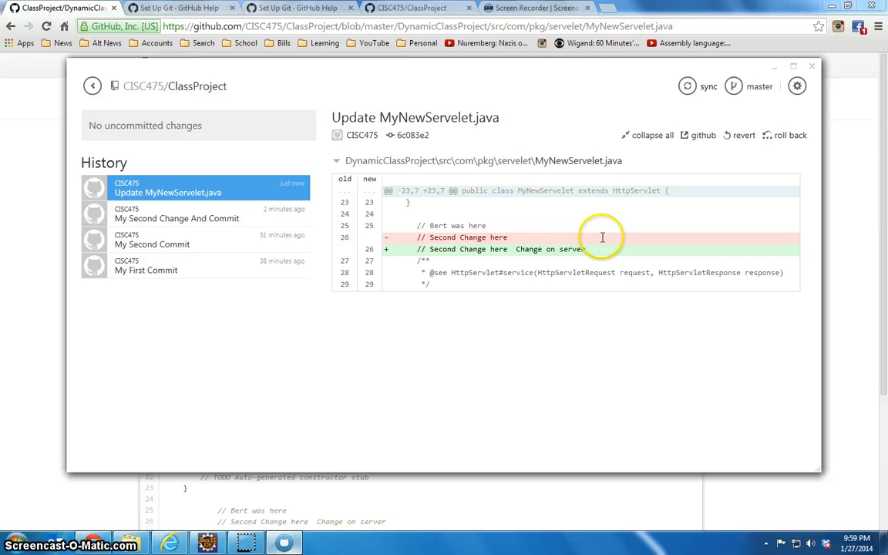
Examine the removed and added versions of line 26 in the commit's diff
click(375, 248)
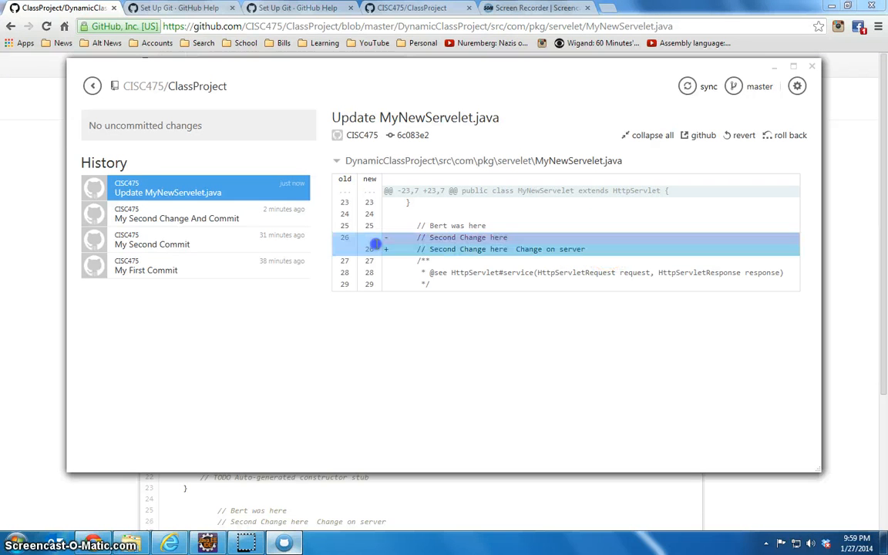
click(515, 236)
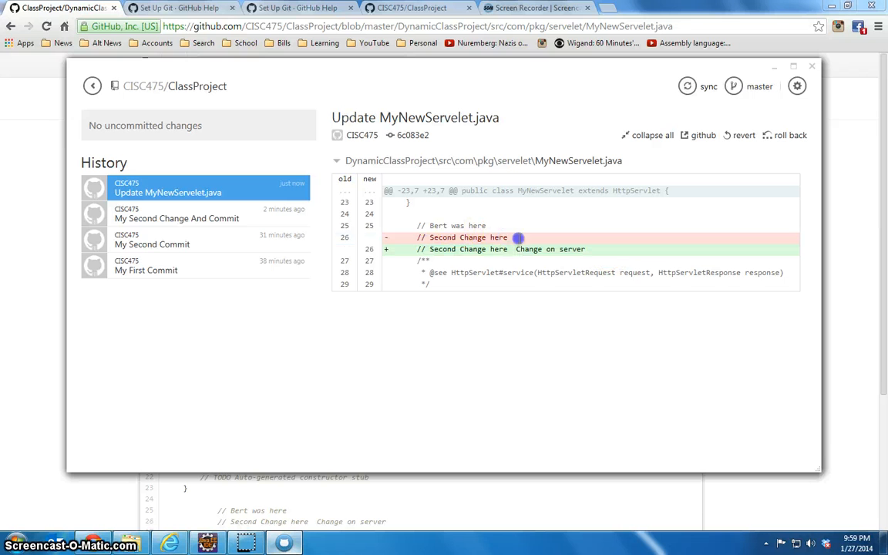
click(367, 241)
click(308, 158)
Switch to Eclipse, open the MyNewServelet class from com.pkg.servelet, and check the "Change on server" comment text
click(20, 240)
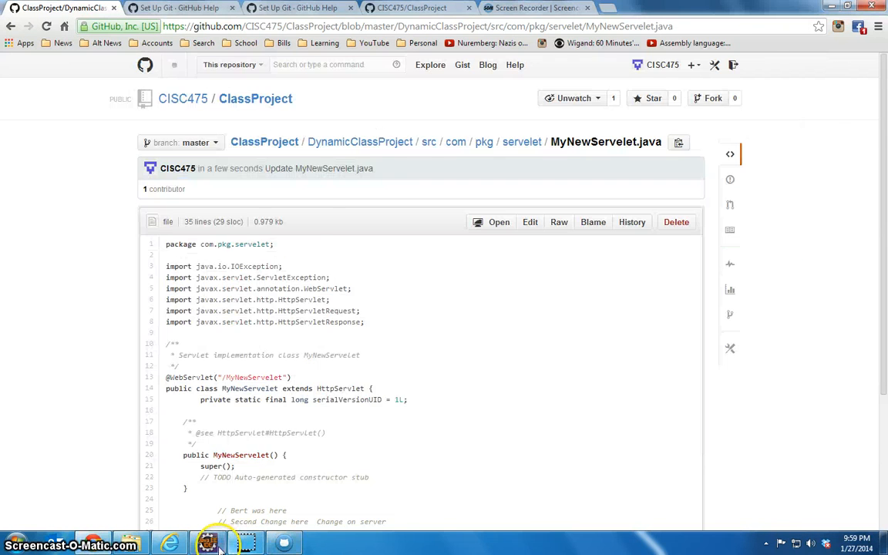
click(208, 542)
click(304, 70)
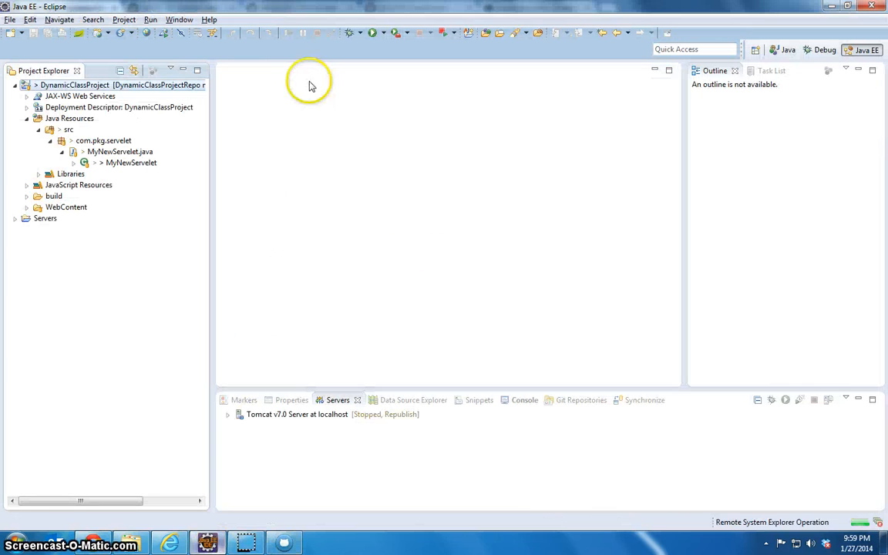
double_click(102, 164)
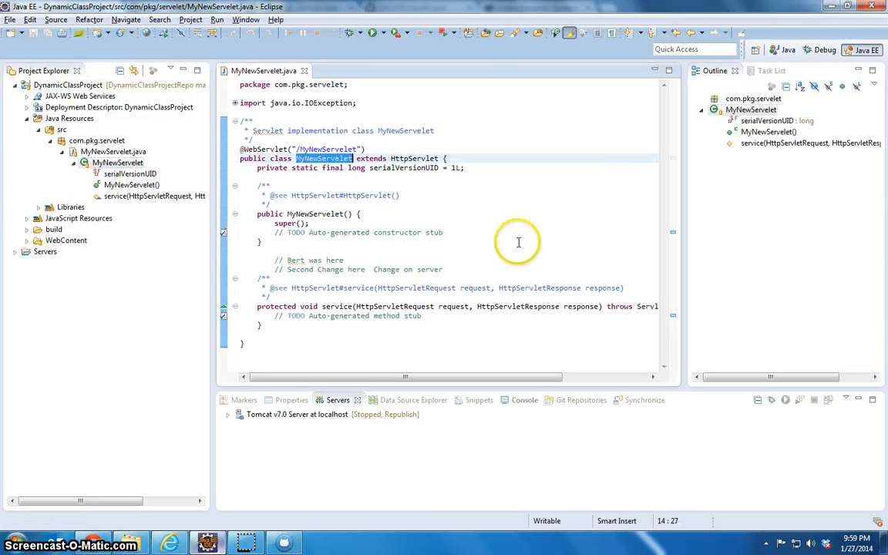
drag(373, 269, 447, 269)
click(489, 244)
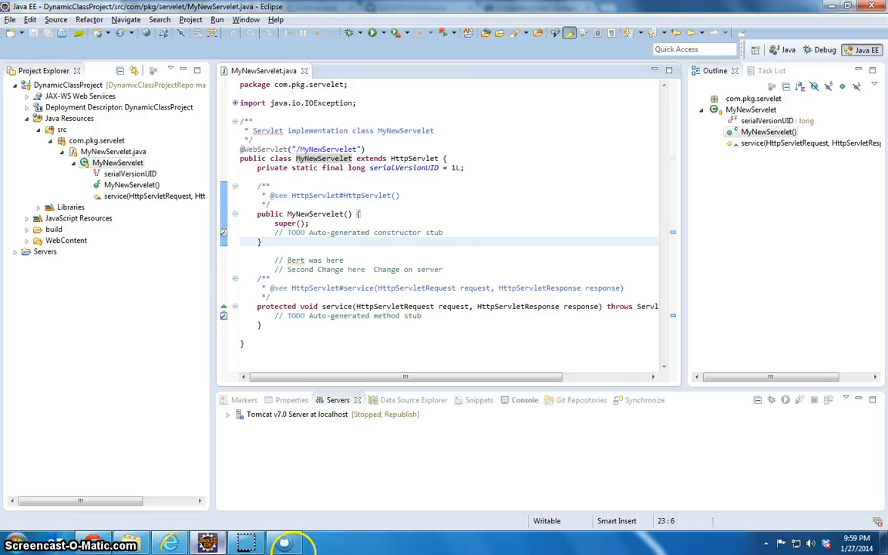
Switch back to the GitHub desktop application and return from ClassProject to the list of local repositories
click(285, 544)
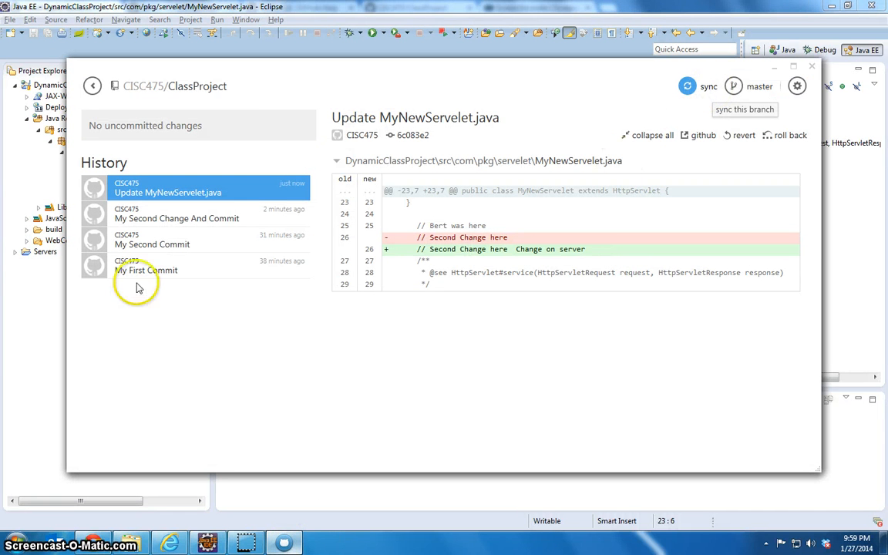
click(16, 288)
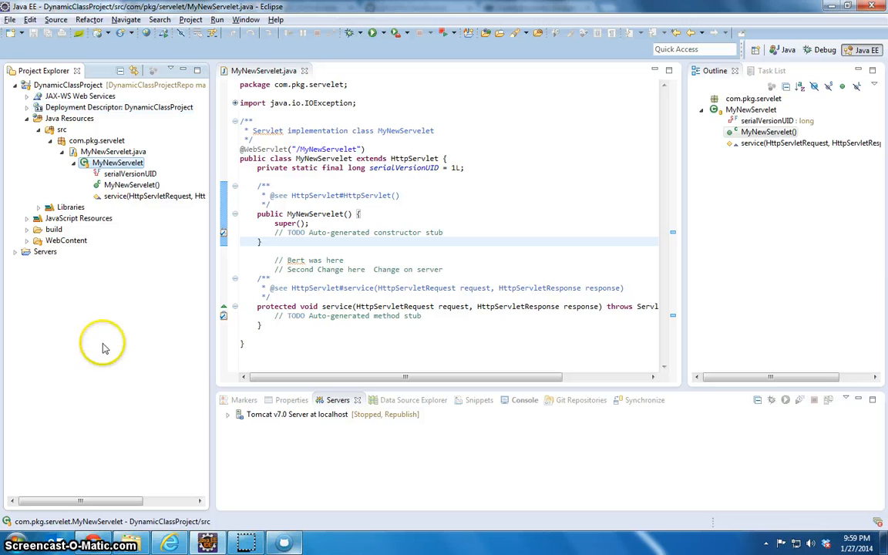
click(284, 544)
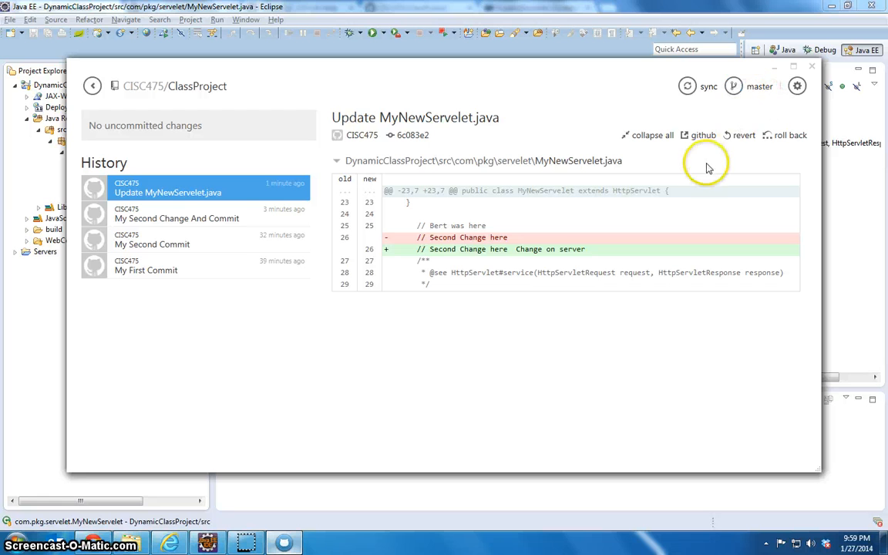
click(92, 85)
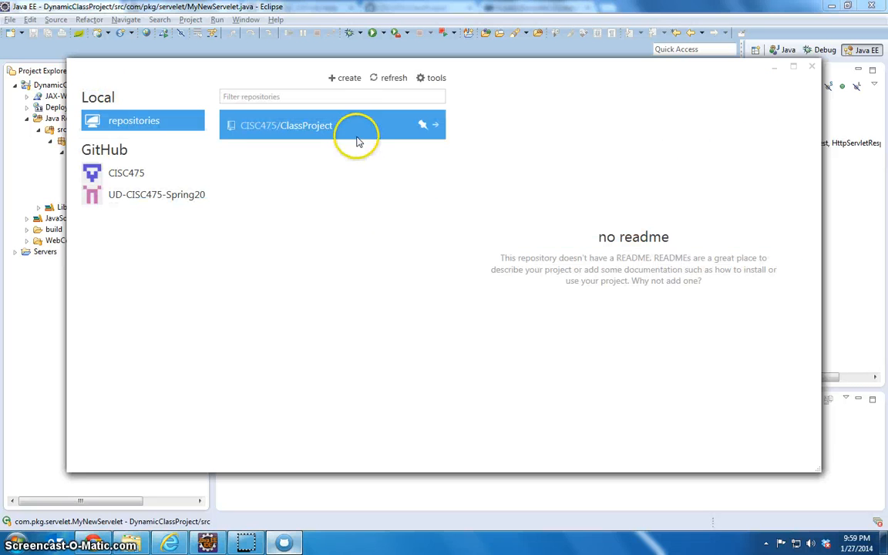